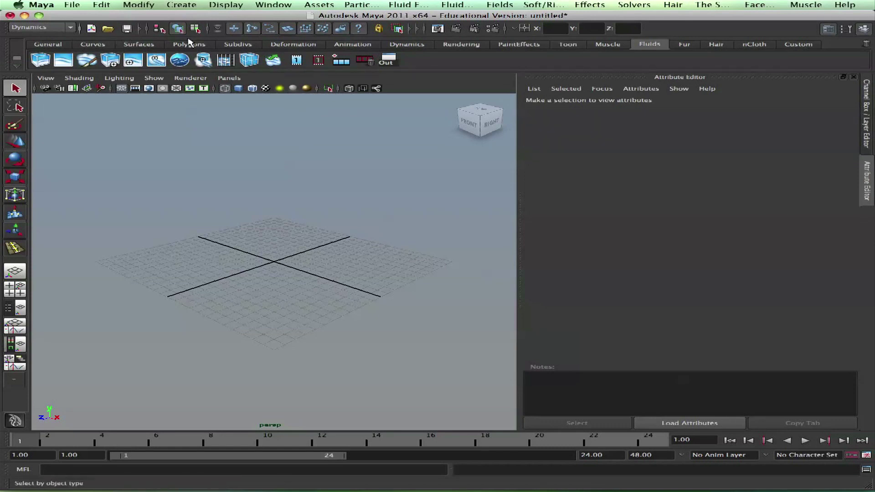
Step: Add a pond fluid, Pond1, to the empty scene from Fluid Effects > Pond > Create Pond
click(288, 6)
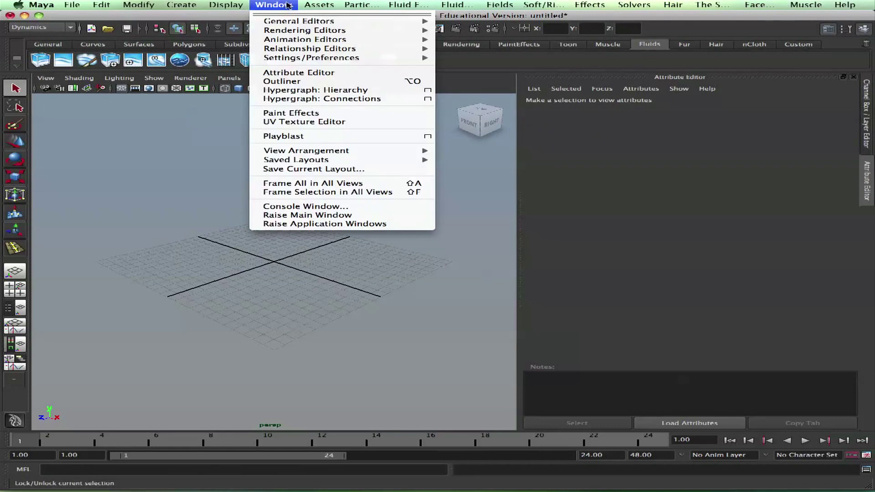
mouse_move(383, 8)
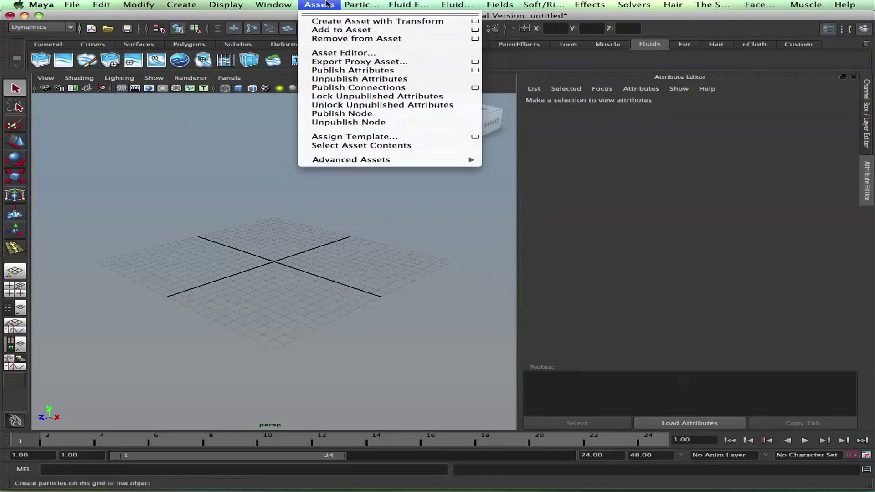
mouse_move(455, 107)
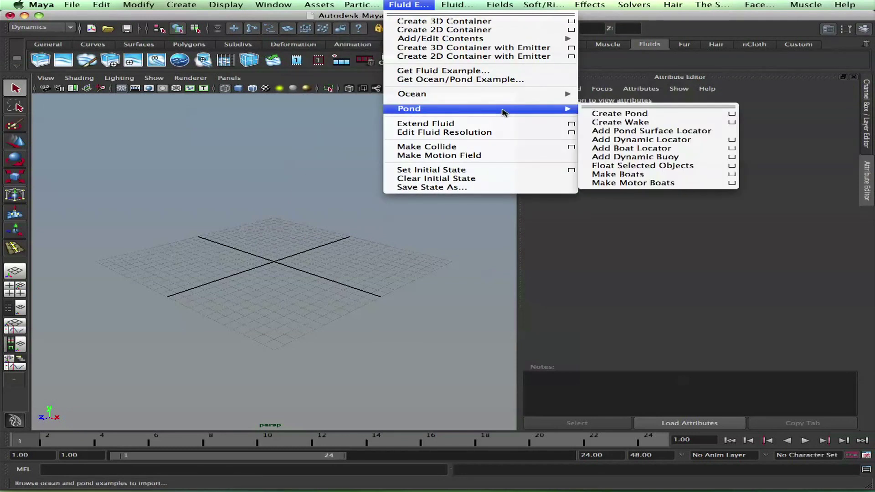
click(601, 114)
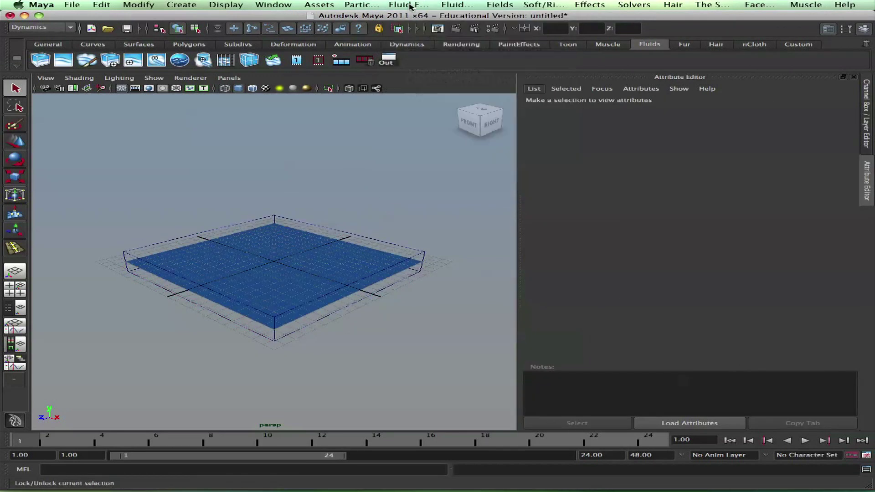
click(410, 5)
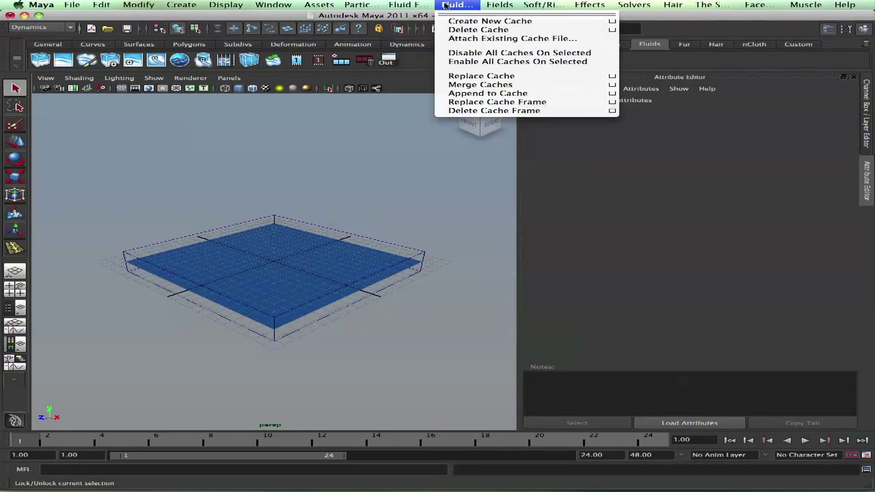
mouse_move(442, 5)
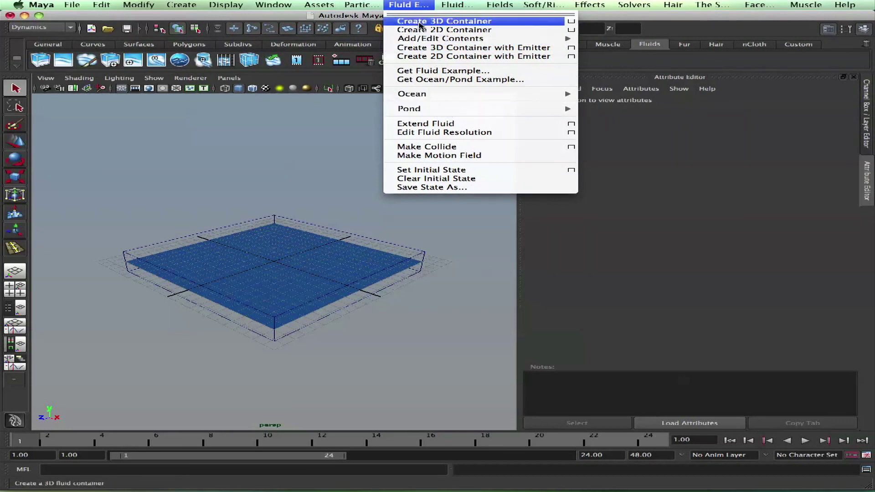
mouse_move(445, 111)
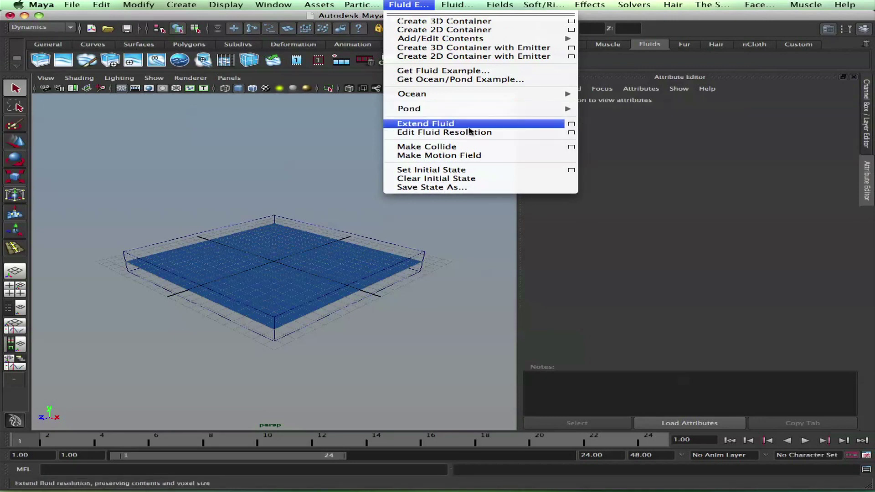
click(220, 135)
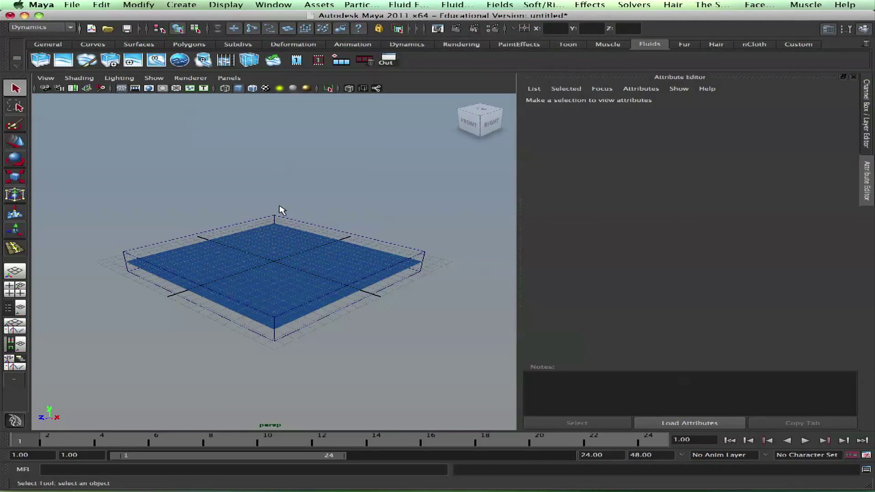
alt+drag(281, 210, 264, 205)
alt+right_drag(264, 205, 306, 215)
alt+drag(307, 215, 313, 201)
alt+middle_drag(313, 201, 281, 162)
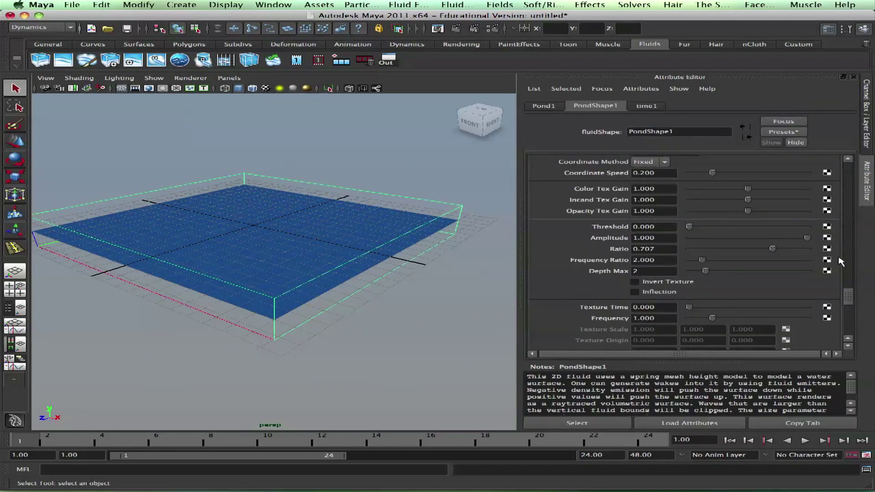
Step: Collapse Container Properties, Contents Method, Dynamic Simulation and the Density through Color subsections
drag(848, 292, 654, 164)
click(536, 161)
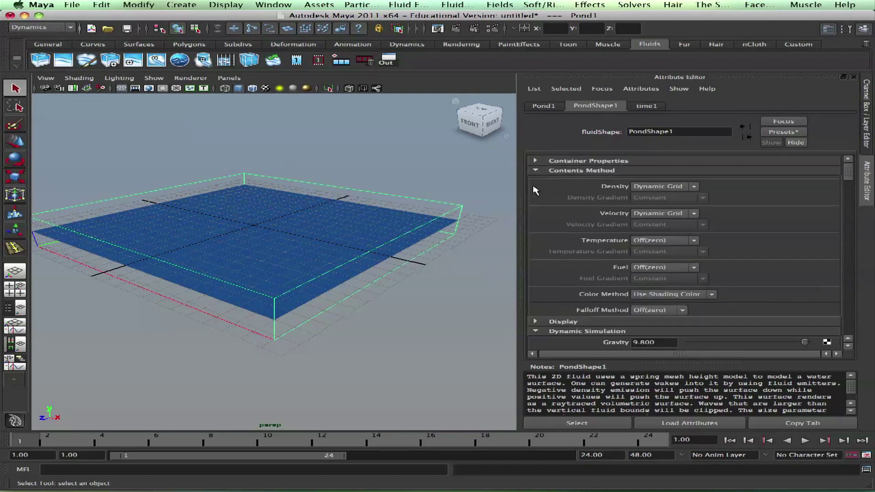
click(536, 170)
click(536, 189)
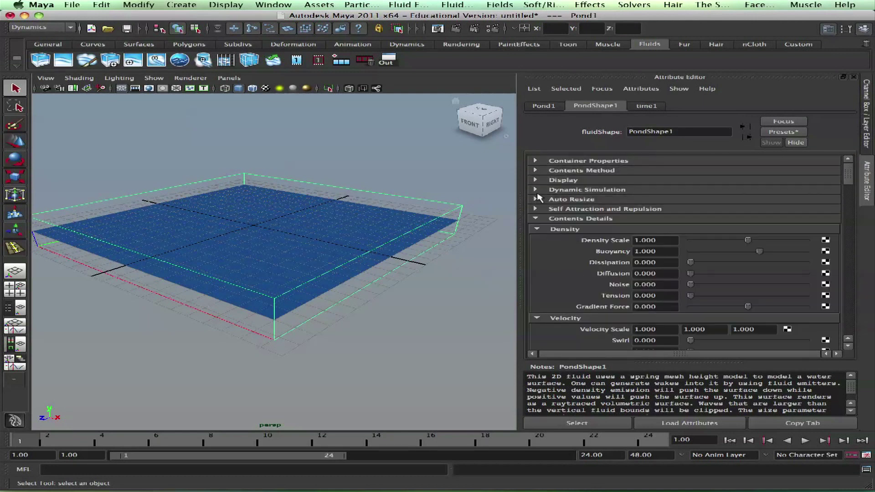
click(537, 230)
click(537, 239)
click(537, 248)
click(536, 258)
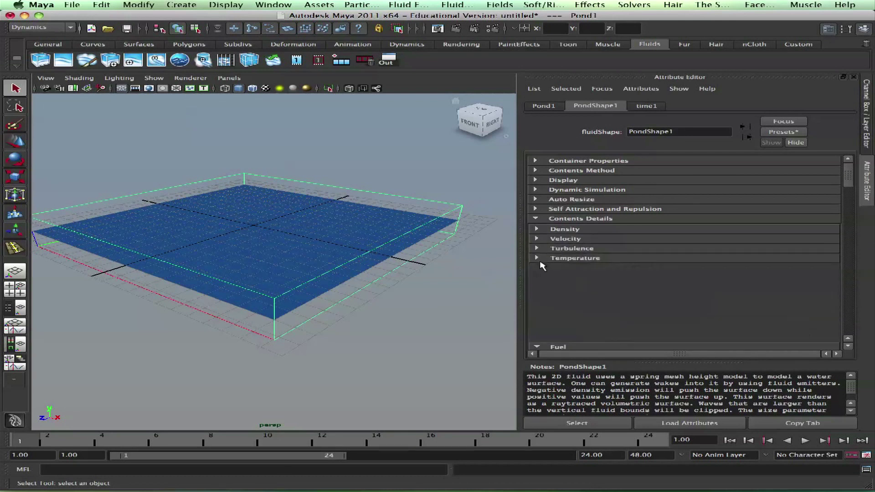
click(537, 268)
click(558, 278)
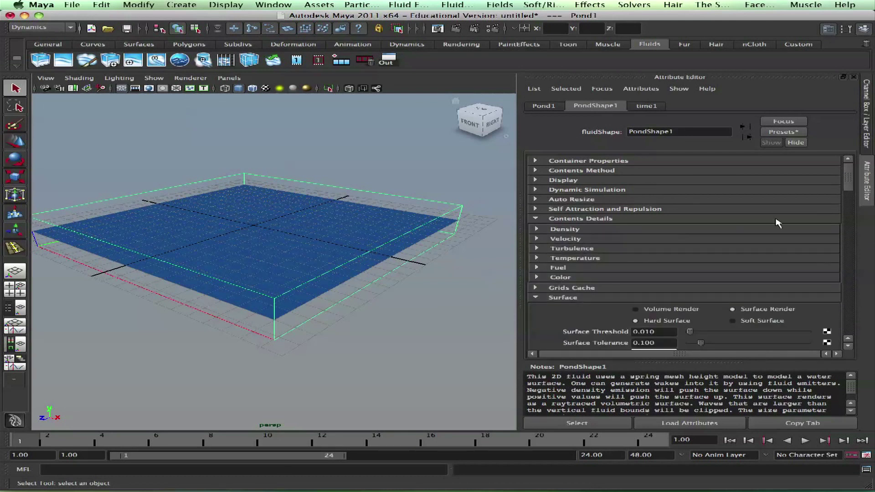
Step: Collapse the Surface, Shading and Shading Quality sections to reach Textures
scroll(854, 179, down, 5)
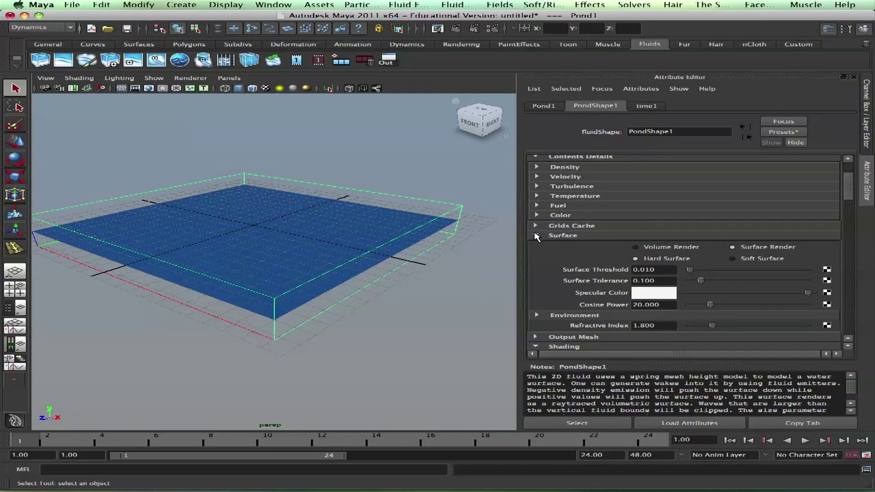
click(537, 236)
click(537, 255)
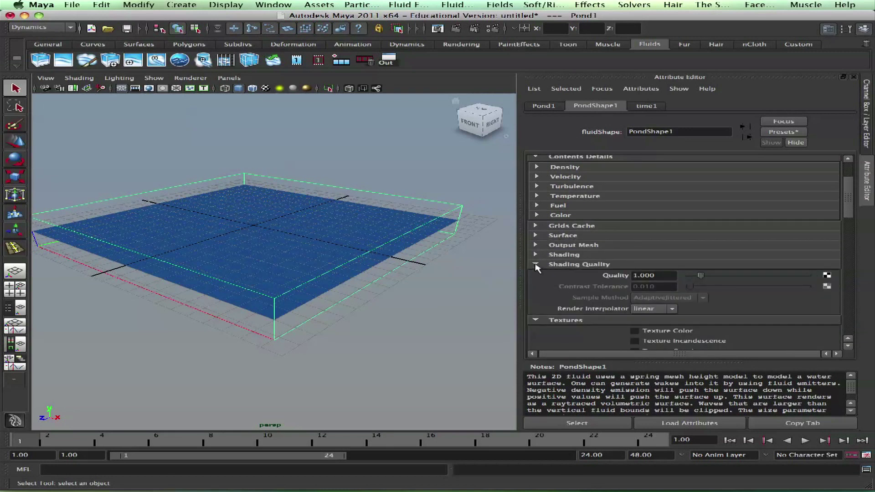
click(537, 265)
drag(845, 201, 848, 224)
Step: Enable Texture Color, Texture Incandescence and Texture Opacity on the pond
click(670, 174)
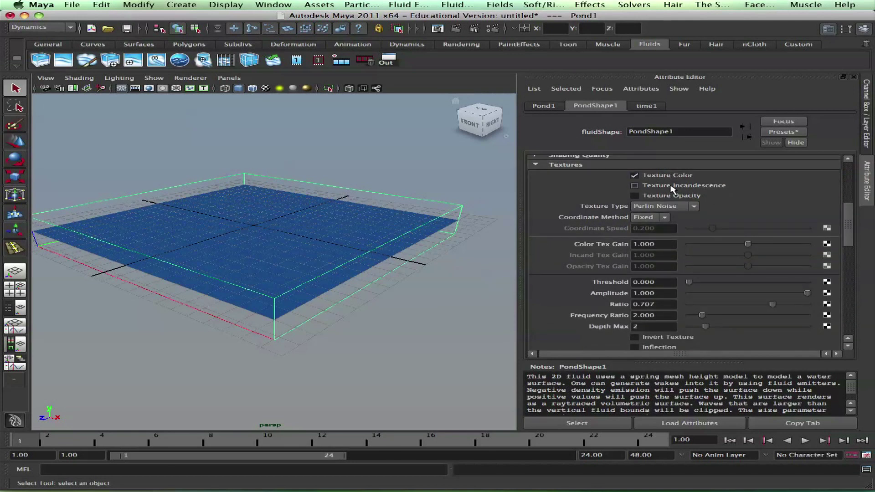
click(673, 185)
click(673, 196)
Step: Orbit around the pond to inspect its wavy Perlin Noise surface from above
scroll(845, 225, down, 2)
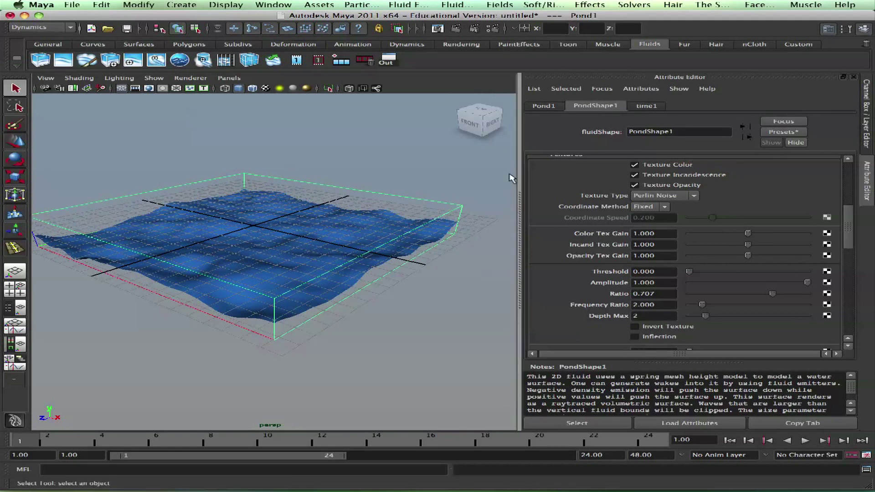
alt+drag(332, 211, 247, 215)
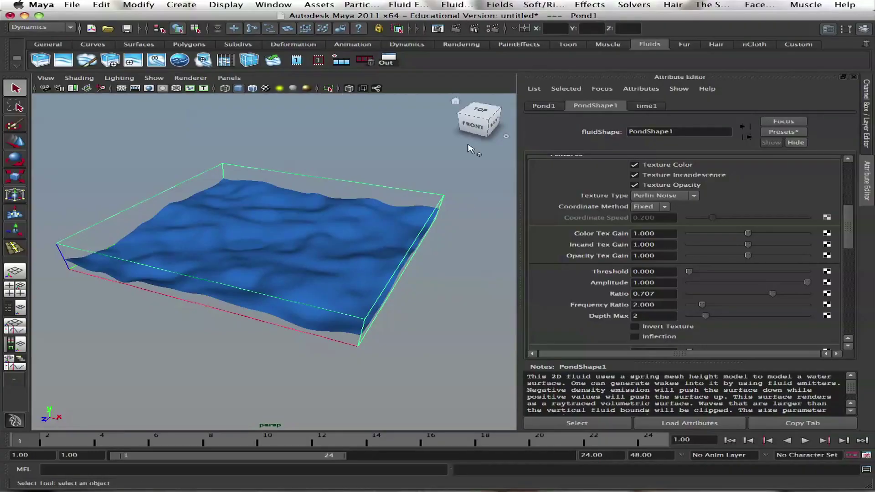
alt+drag(474, 151, 215, 235)
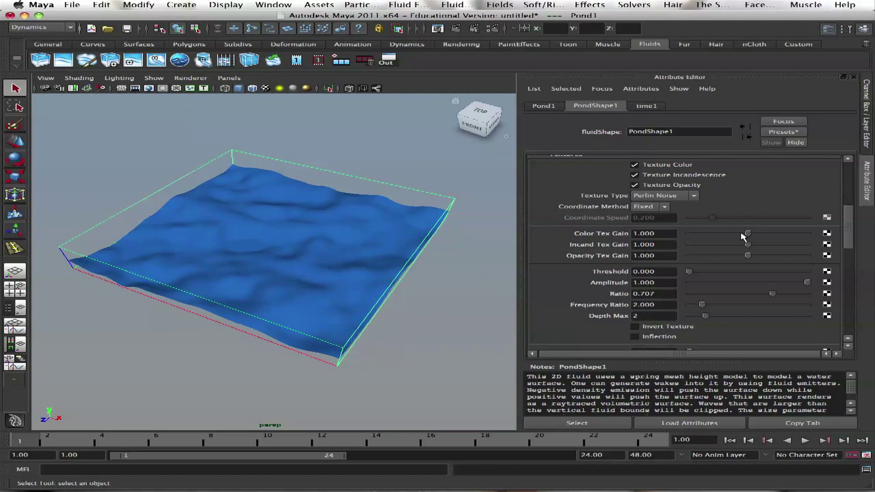
click(675, 197)
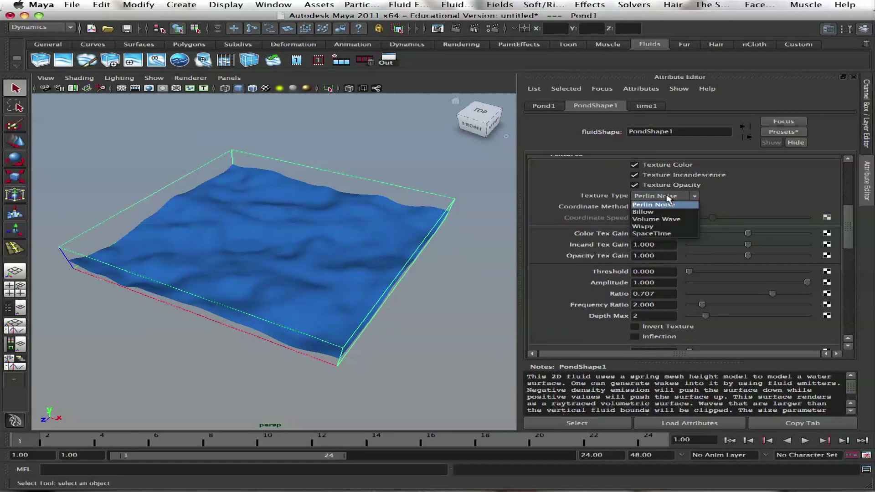
Step: Preview the Billow texture during playback, then revert the texture to Perlin Noise
click(669, 212)
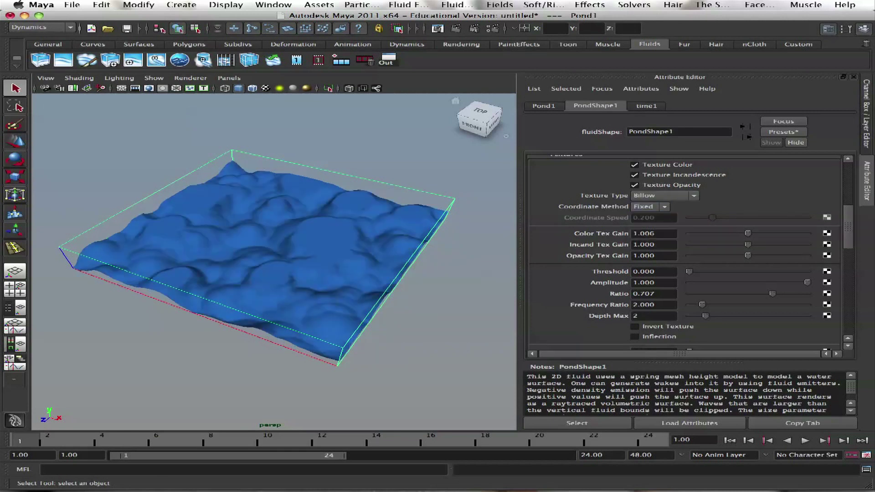
click(806, 440)
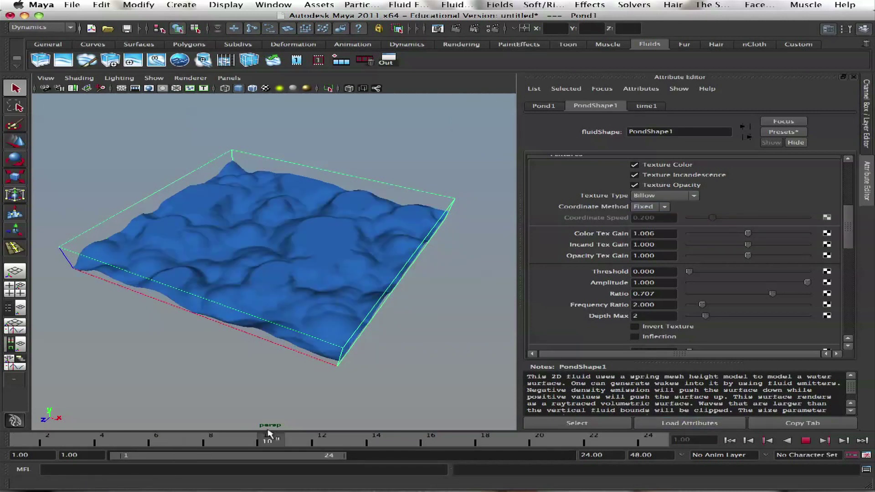
drag(269, 436, 20, 438)
click(664, 196)
click(648, 205)
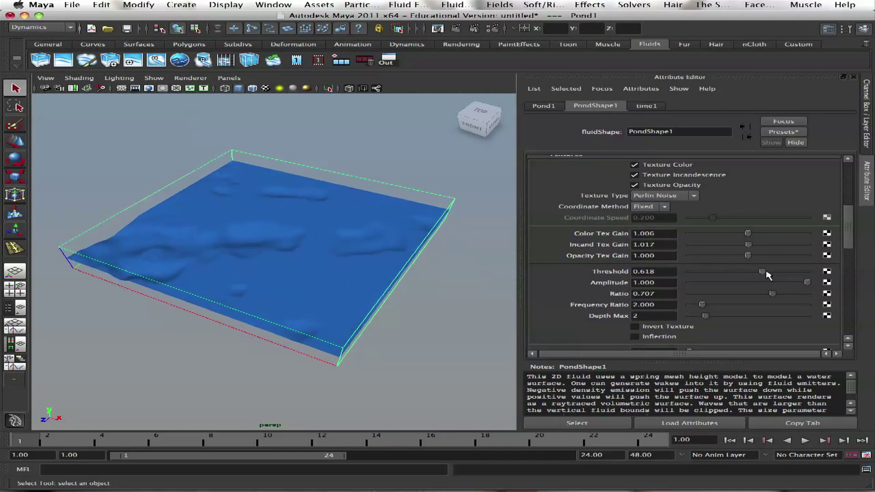
Step: Experiment with Threshold and Amplitude 5, then reset Threshold to 0 and Ratio to 1
mouse_move(689, 271)
mouse_down()
mouse_move(767, 274)
mouse_move(757, 281)
mouse_up()
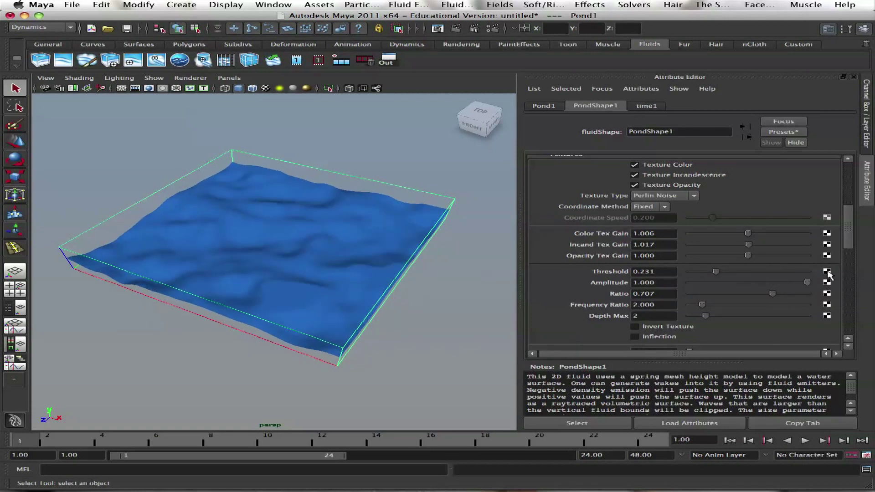
key(Return)
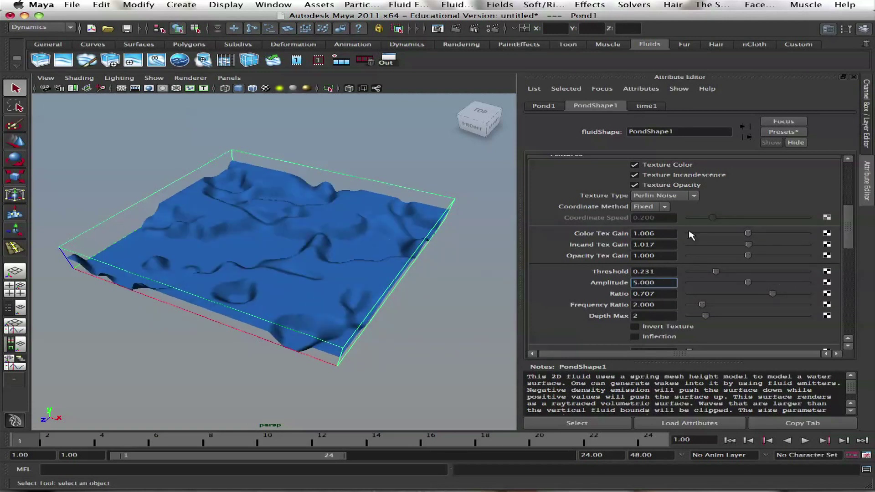
alt+drag(408, 258, 385, 236)
alt+drag(301, 235, 369, 232)
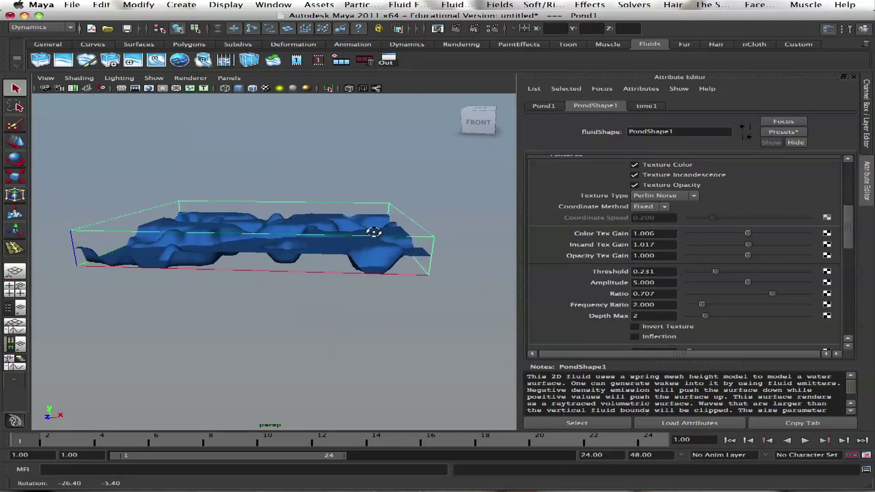
drag(716, 271, 686, 258)
drag(772, 294, 820, 298)
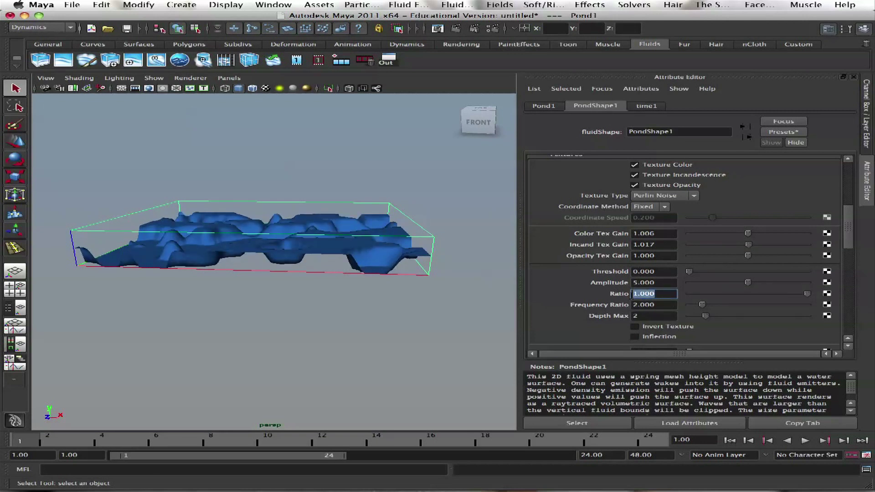
Step: Set Frequency Ratio to 6.462 and lower Amplitude to 2.023
drag(703, 306, 760, 304)
alt+drag(328, 200, 318, 240)
scroll(317, 240, up, 2)
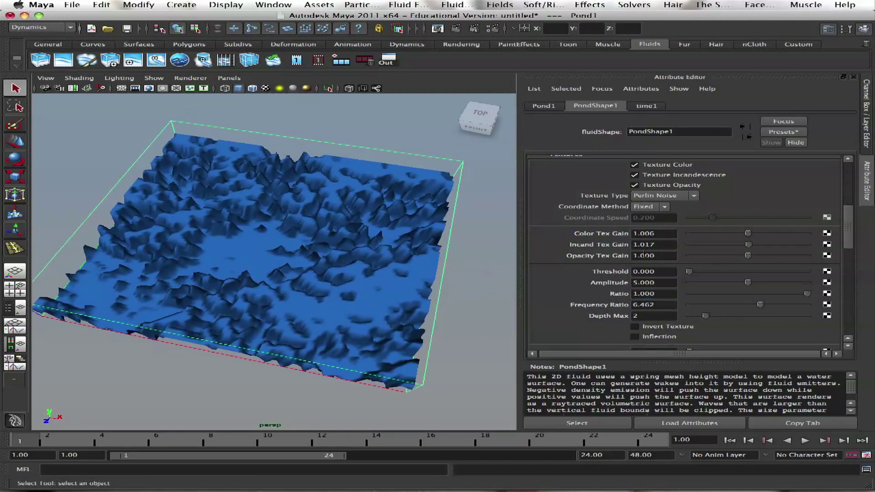
drag(743, 286, 714, 286)
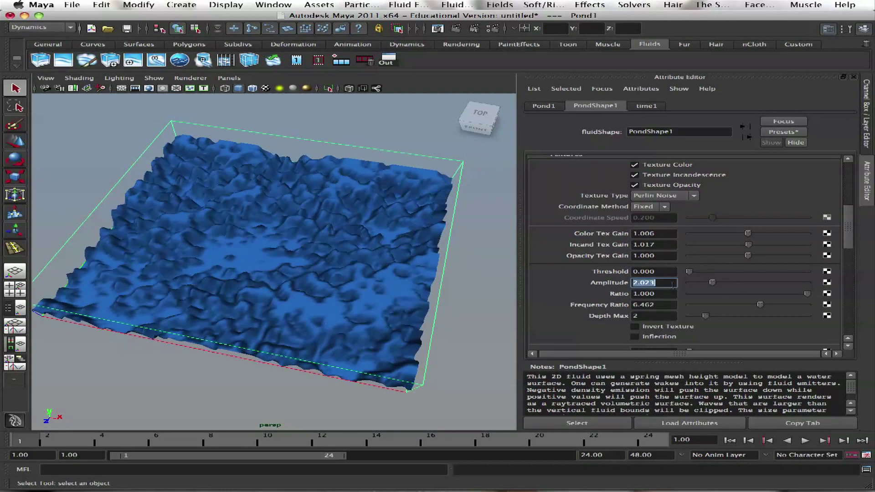
Step: Set Amplitude to 1 and lower Frequency Ratio to 5.630
text(1)
key(Return)
alt+drag(488, 237, 492, 272)
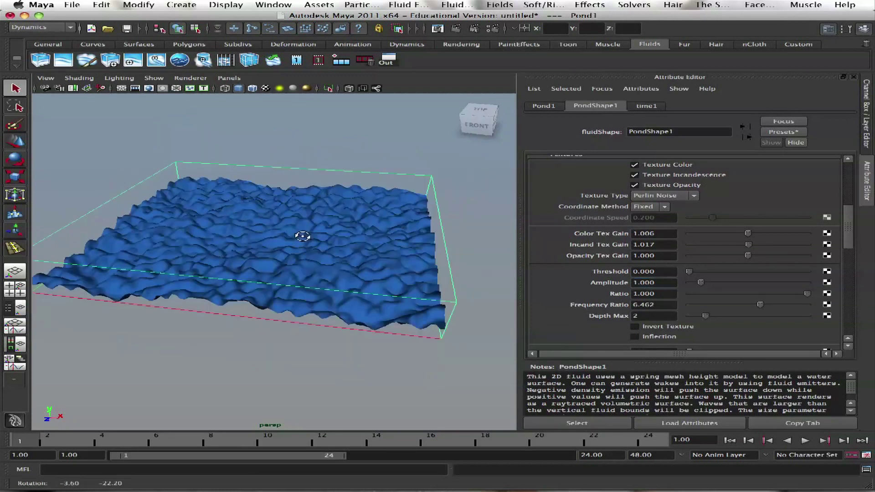
drag(762, 308, 713, 318)
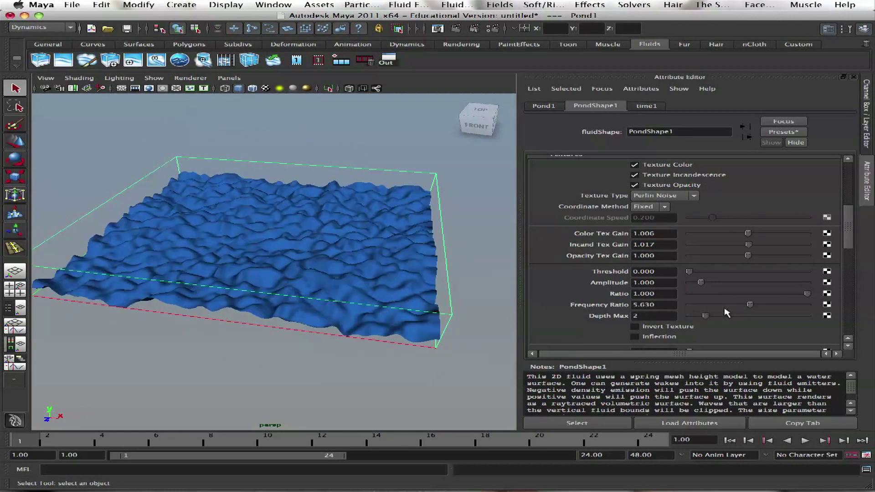
Step: Turn on Inflection and shift Texture Time to 2.197
scroll(846, 244, down, 3)
click(654, 292)
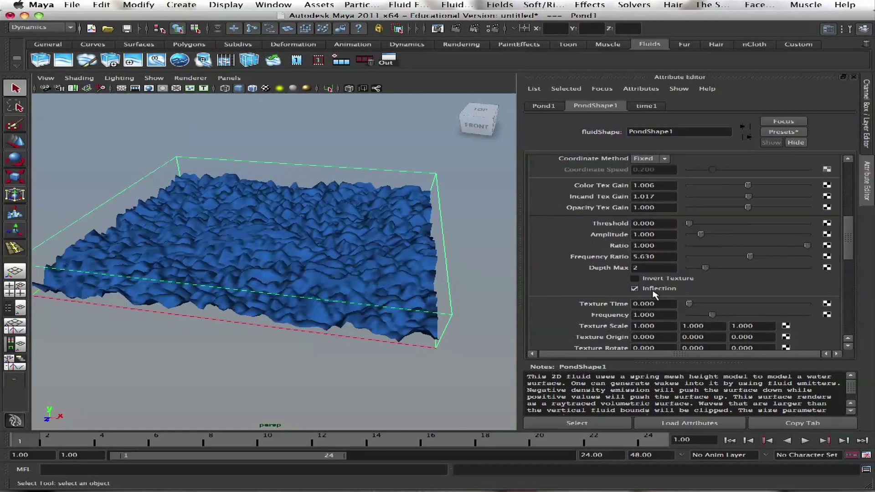
mouse_move(345, 246)
alt+mouse_down()
mouse_move(357, 270)
mouse_move(356, 255)
alt+mouse_up()
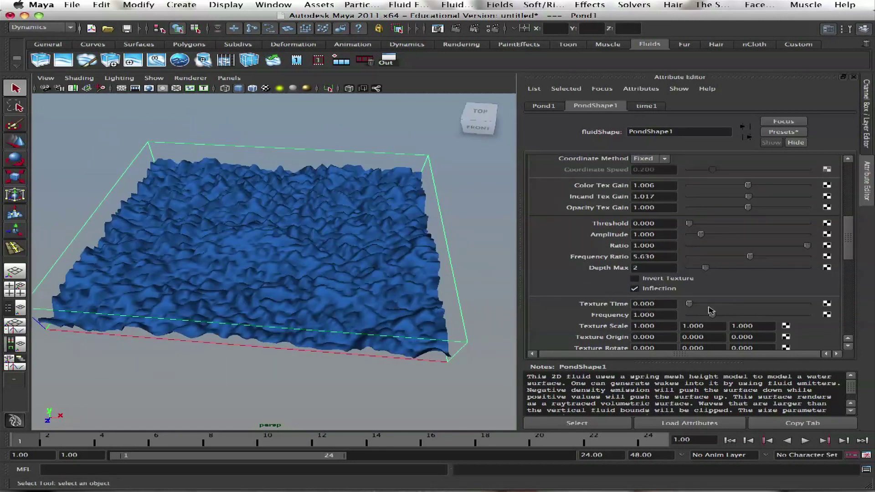
drag(691, 304, 714, 305)
right_click(657, 303)
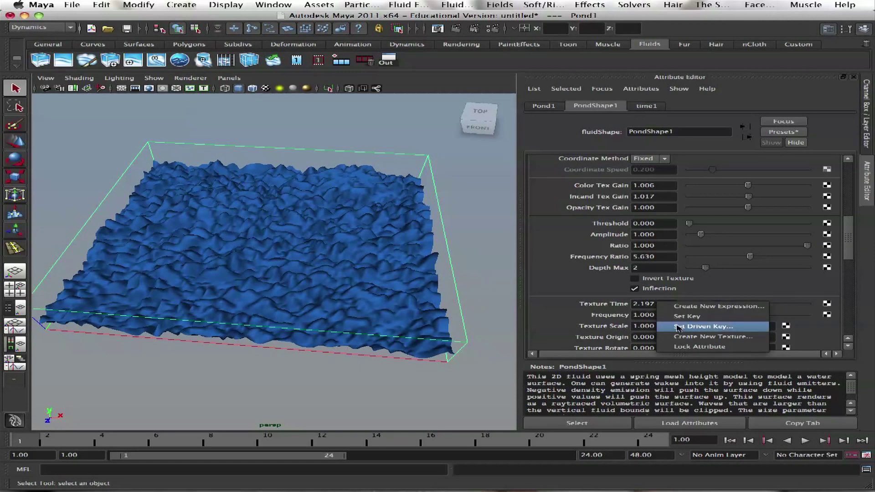
Step: Create the expression PondShape1.textureTime = time on Texture Time
click(681, 307)
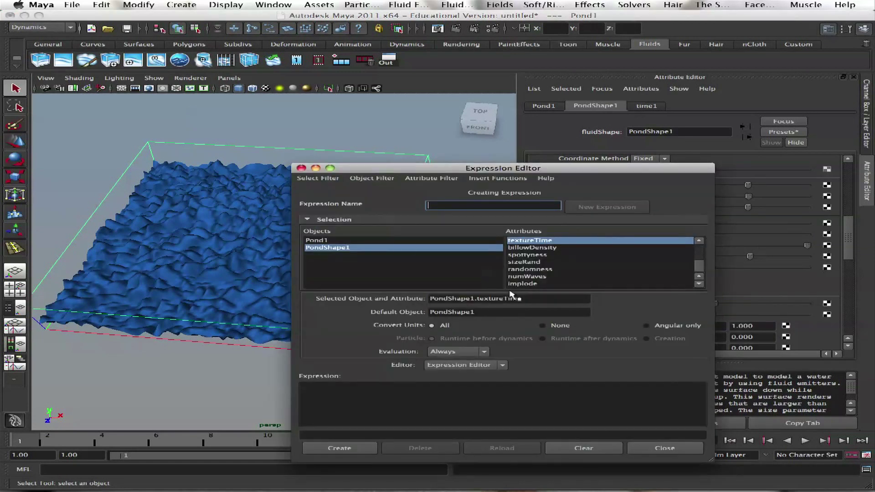
drag(511, 297, 396, 292)
click(665, 448)
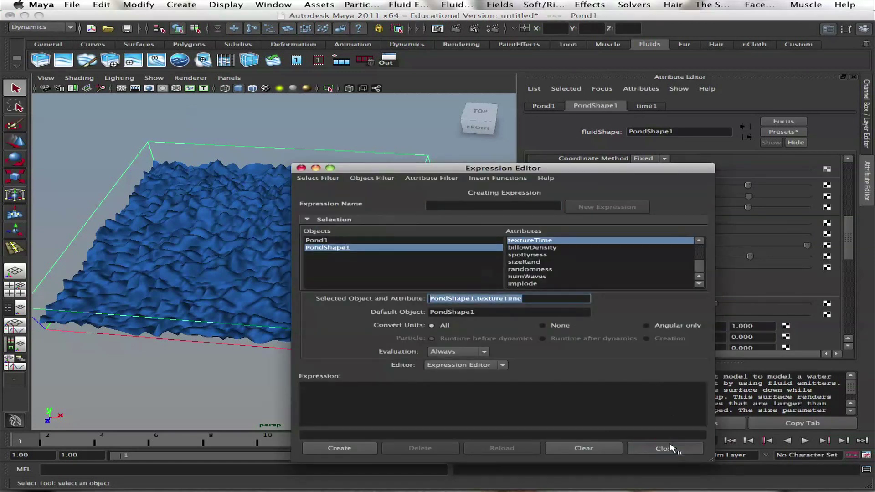
right_click(656, 305)
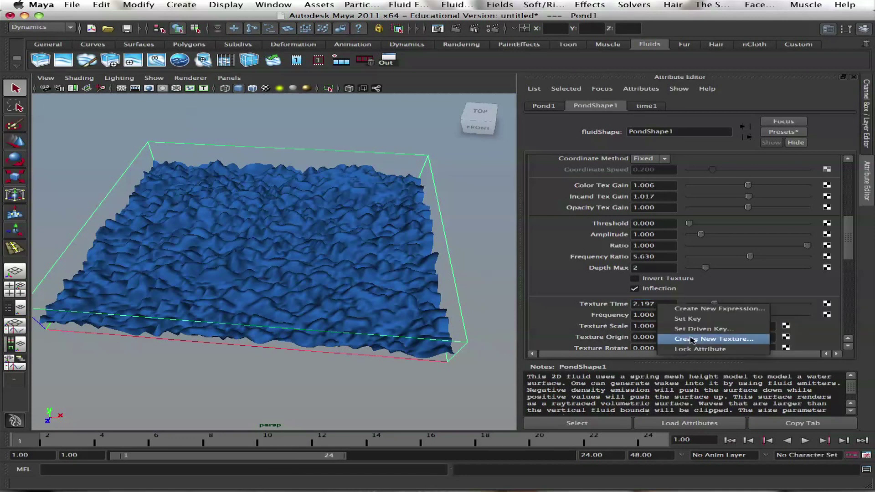
click(683, 310)
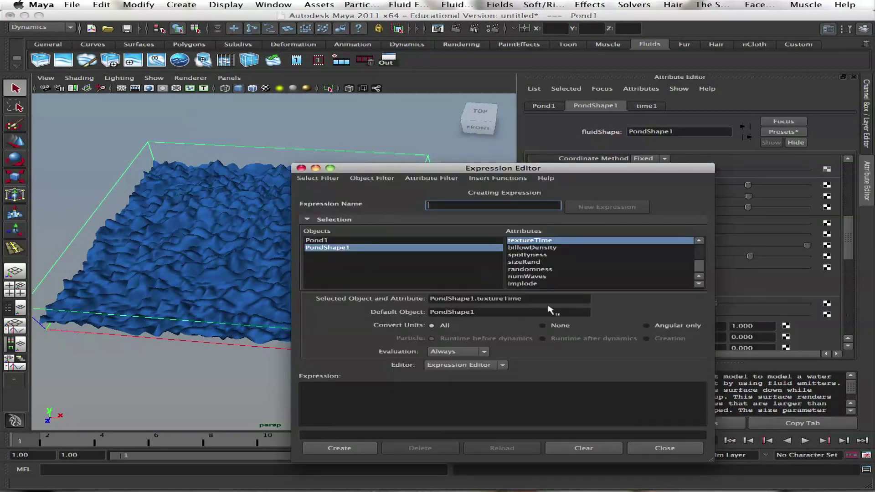
drag(547, 299, 391, 309)
key(super+c)
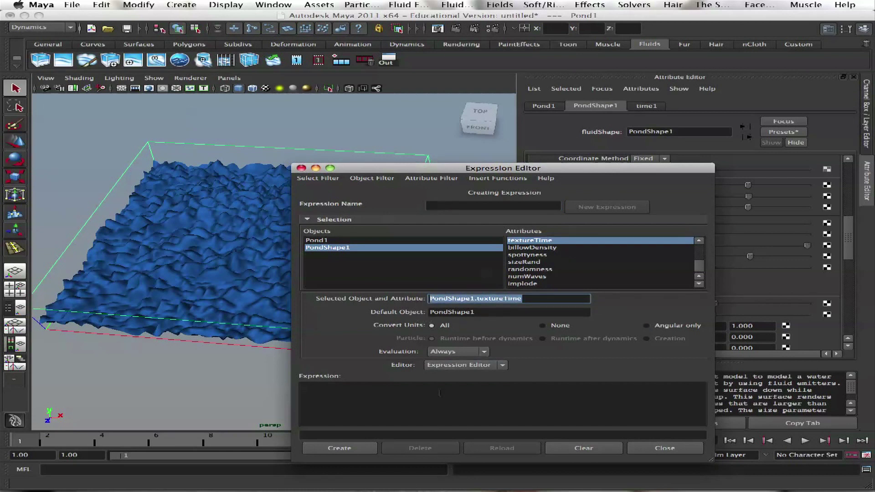
click(440, 393)
key(super+v)
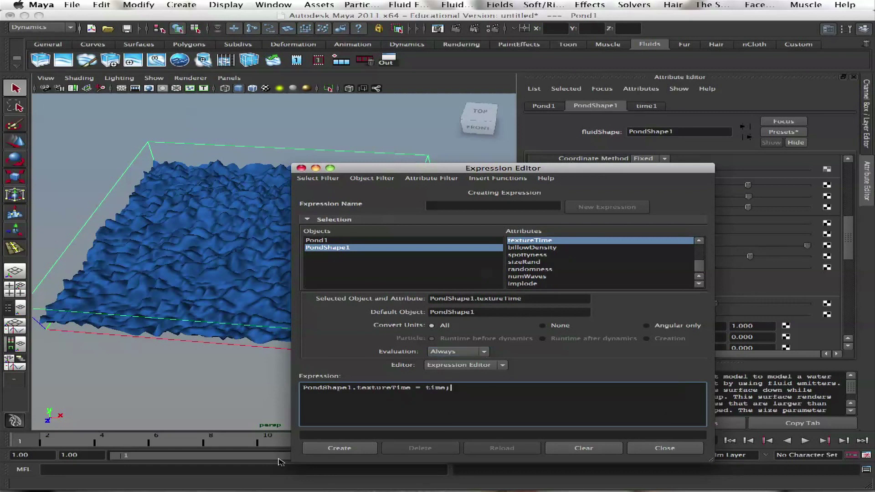
click(340, 448)
Step: Extend the playback end time to 600 frames and play the animation
drag(398, 172, 542, 62)
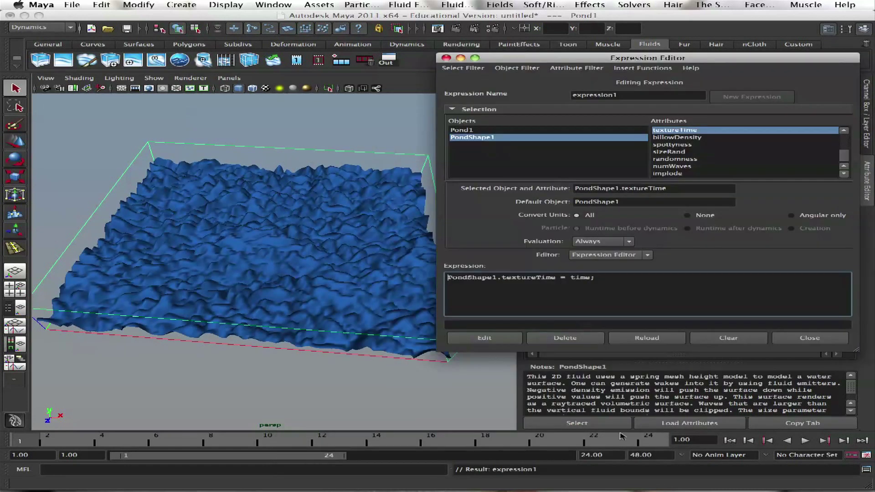
click(610, 455)
text(600)
key(Return)
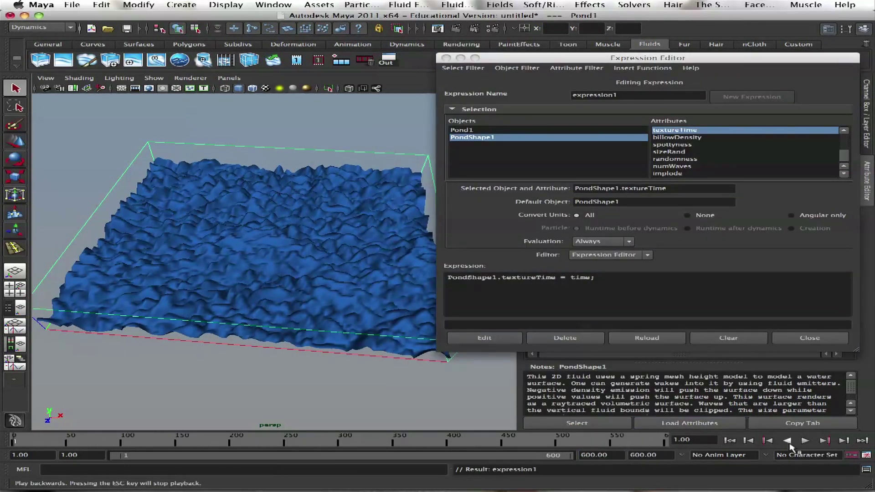
click(805, 441)
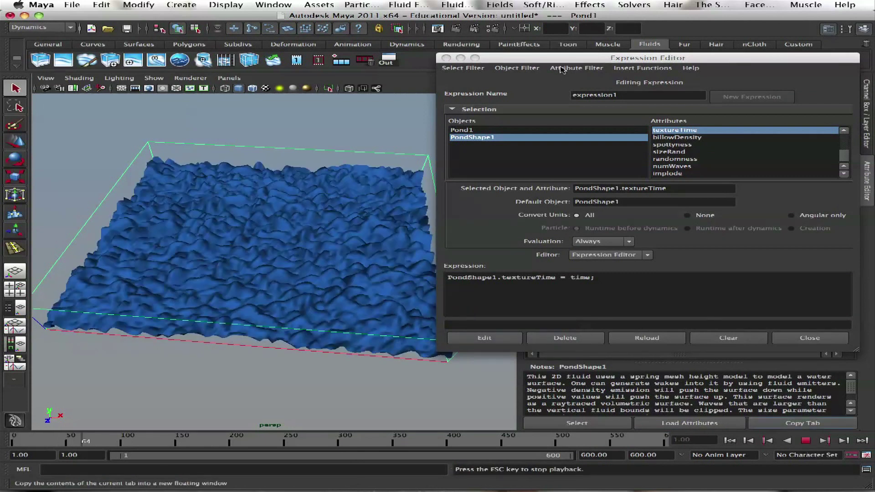
Step: Try a negative-time version of the Texture Time expression and replay from frame 1
drag(565, 58, 776, 347)
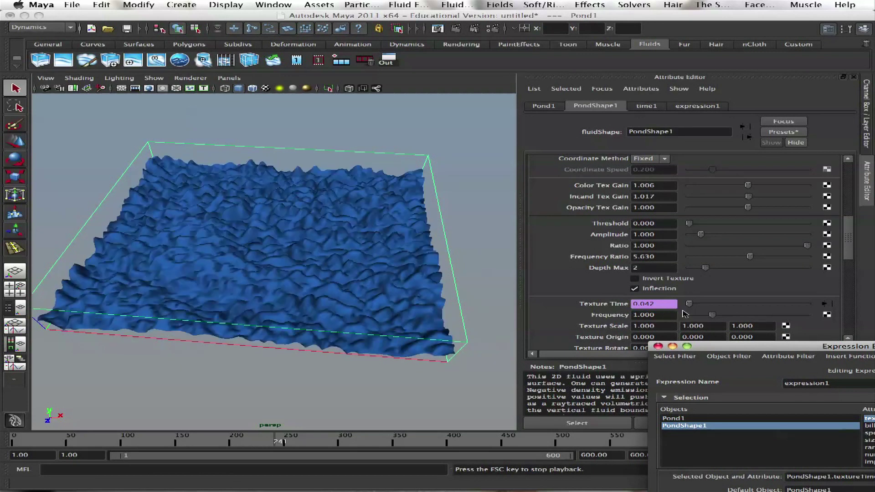
drag(709, 346, 715, 338)
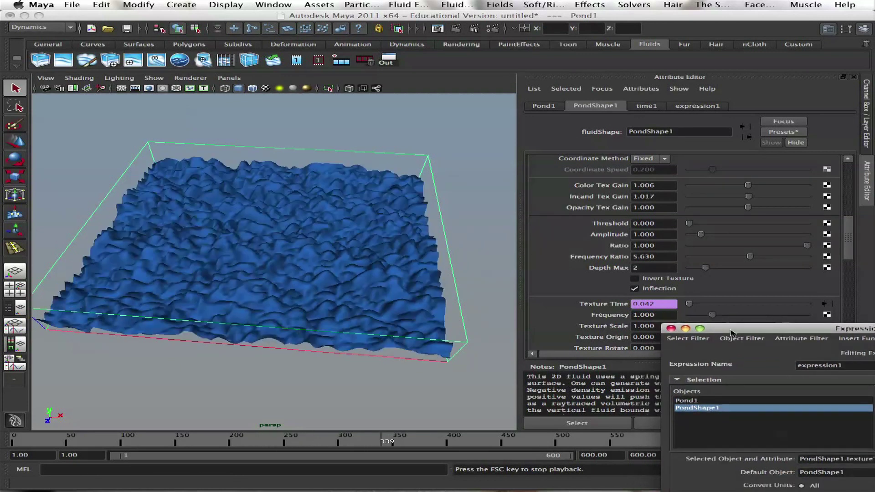
drag(731, 333, 781, 142)
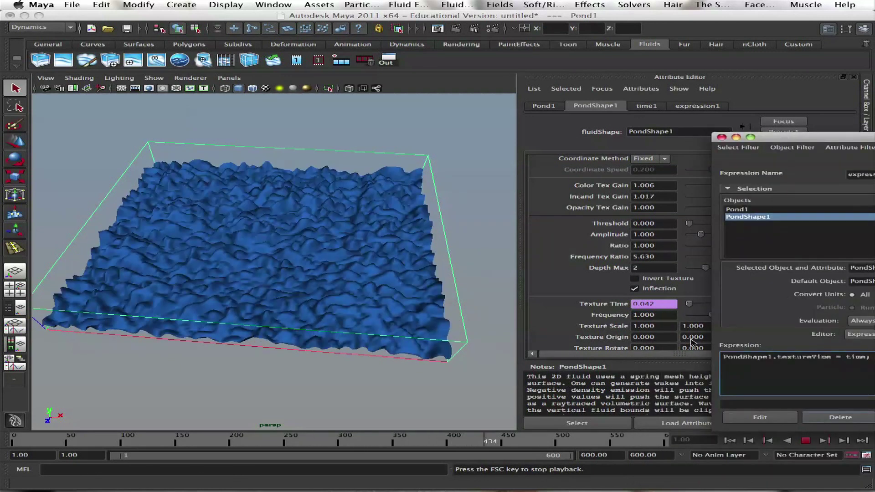
key(Escape)
drag(821, 142, 241, 117)
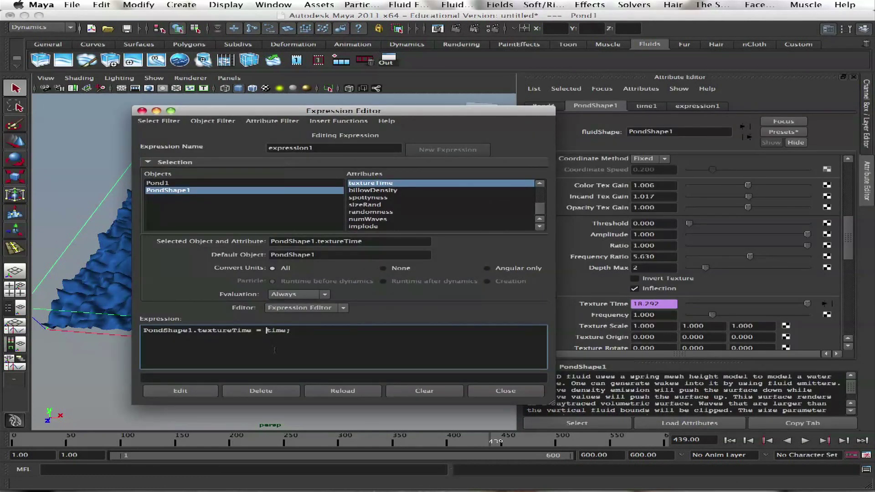
click(207, 389)
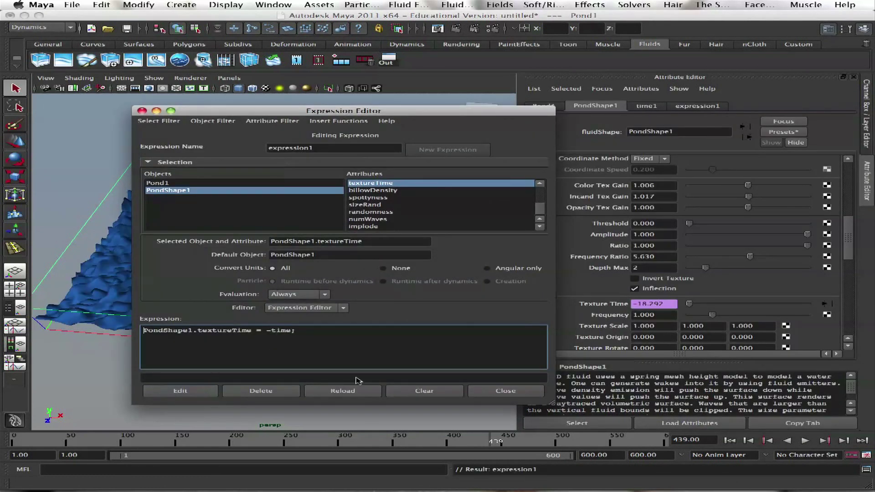
drag(288, 114, 590, 35)
click(806, 441)
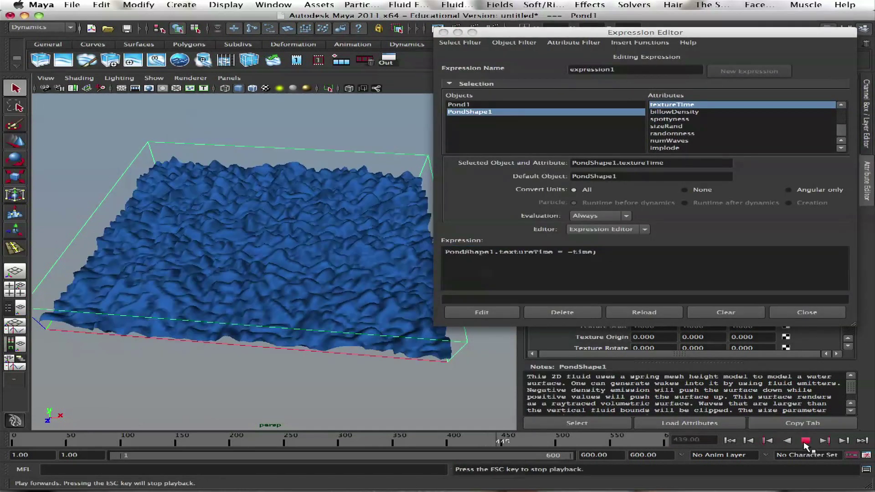
click(805, 441)
click(730, 441)
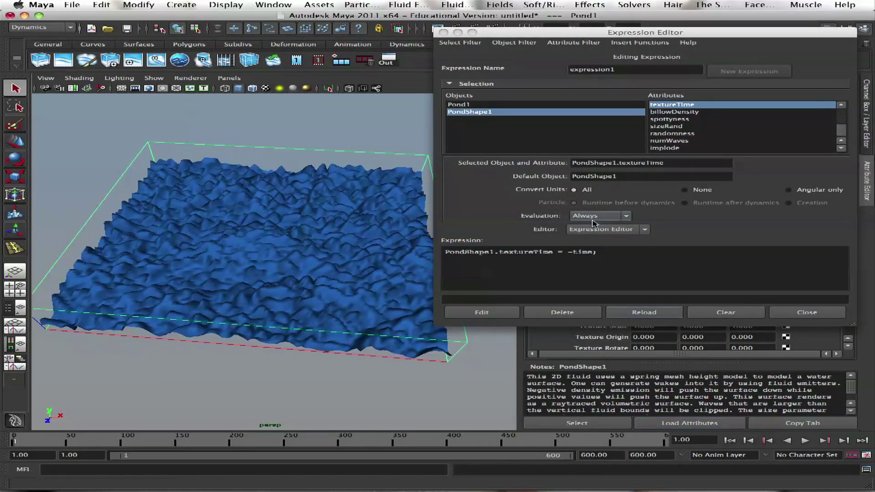
click(575, 253)
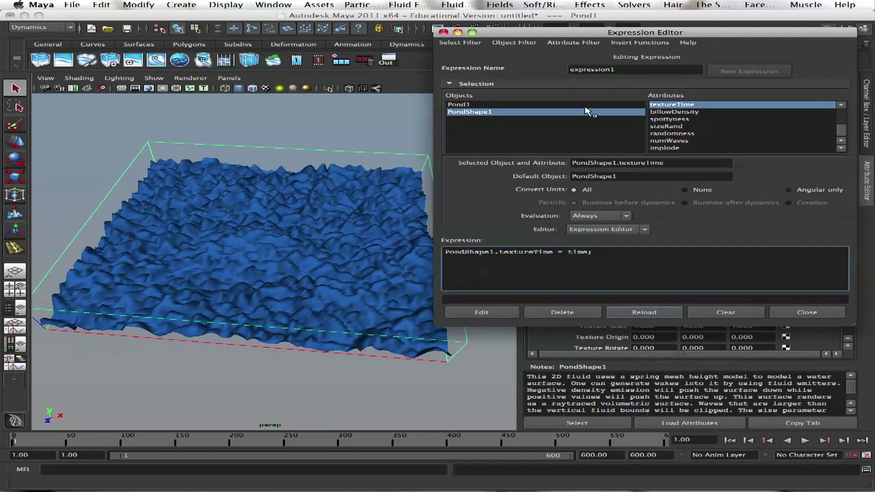
Step: Lower the texture Frequency to 0.520 for broader, smoother waves
drag(588, 33, 174, 142)
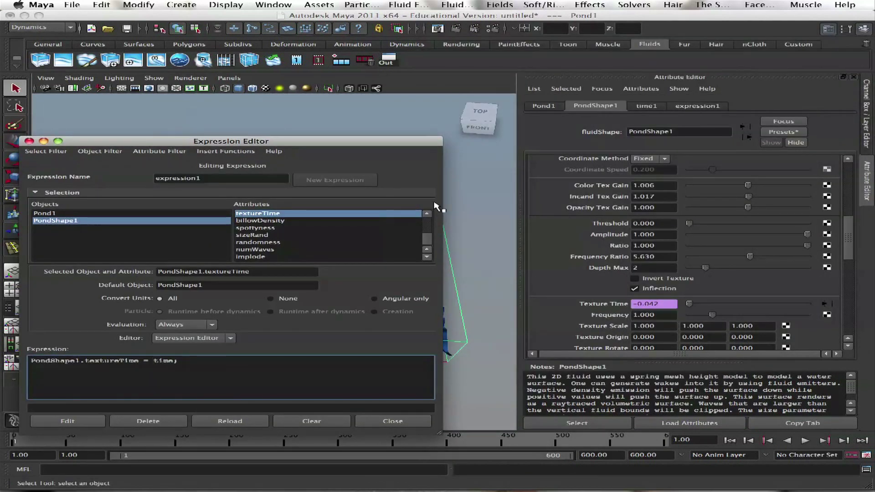
drag(368, 145, 407, 374)
drag(718, 318, 701, 323)
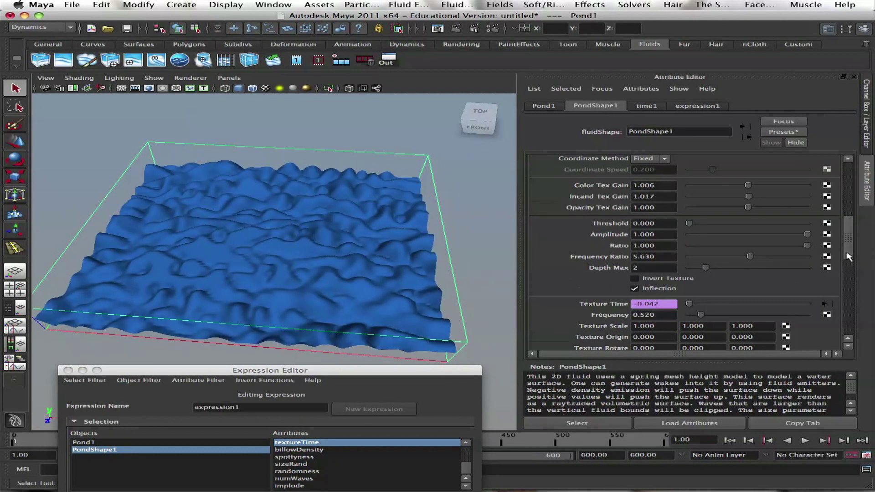
drag(849, 256, 848, 270)
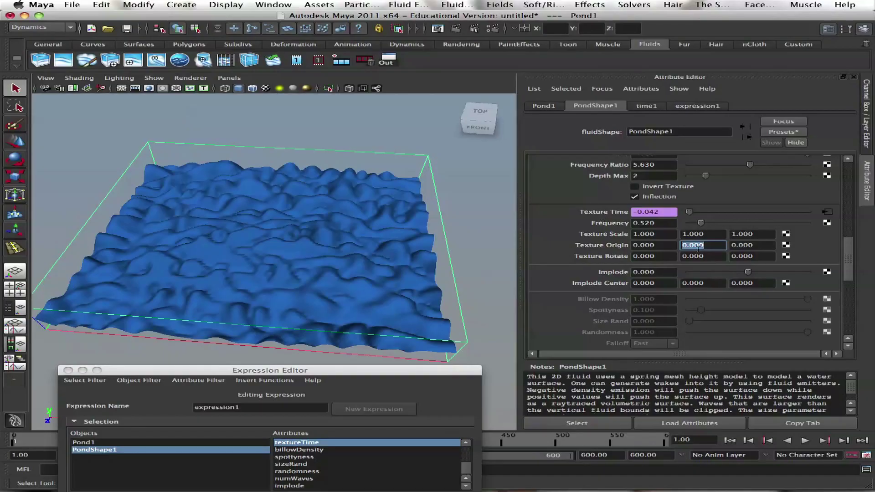
Step: Delete the expression driving Texture Time
drag(349, 370, 412, 310)
right_click(632, 211)
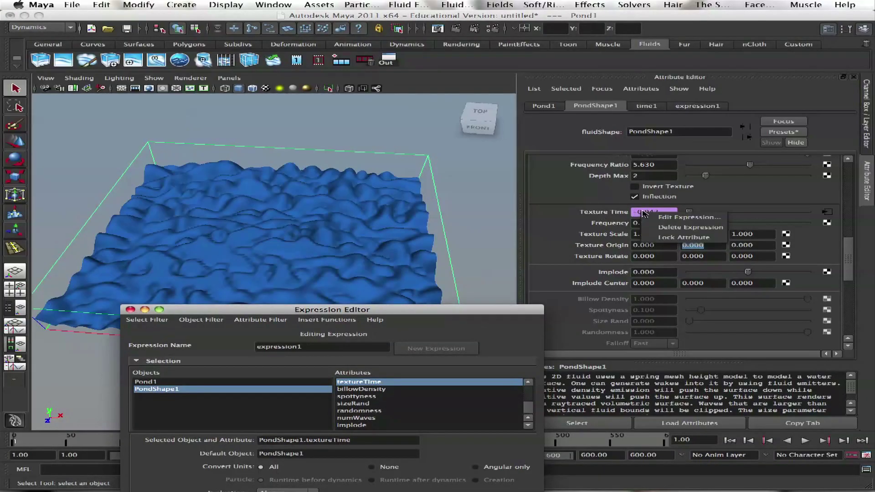
click(671, 220)
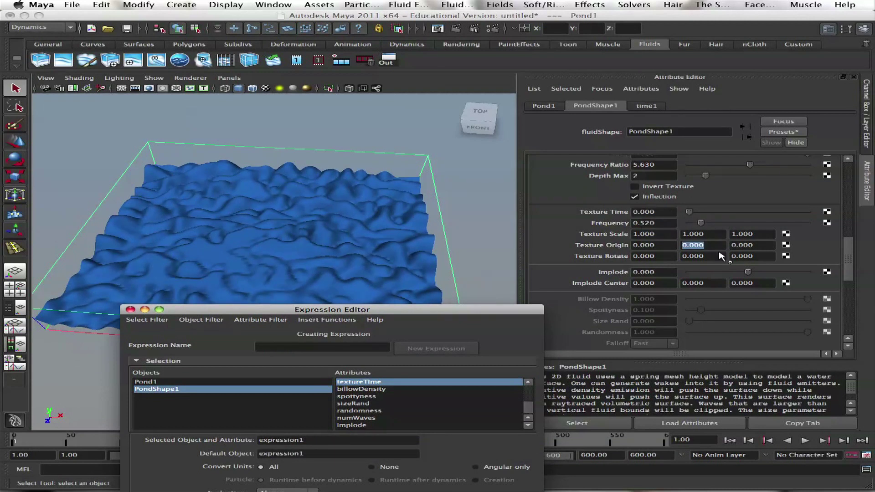
Step: Create the expression PondShape1.textureOriginY = time and play to watch the waves drift
right_click(703, 245)
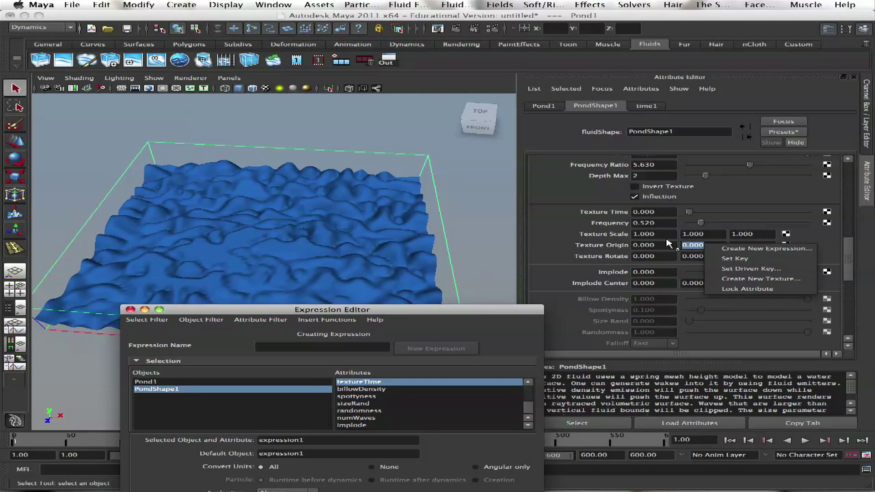
click(730, 248)
drag(296, 310, 405, 126)
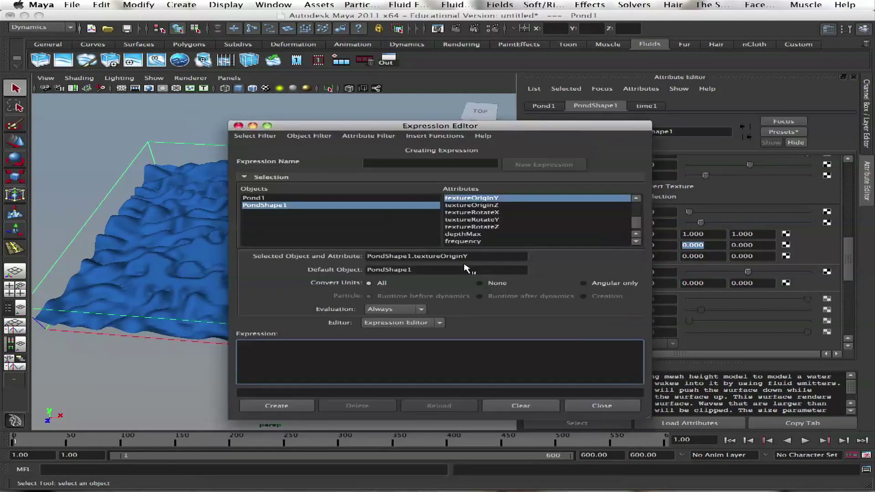
click(390, 359)
text(PondShape1.textureOriginY)
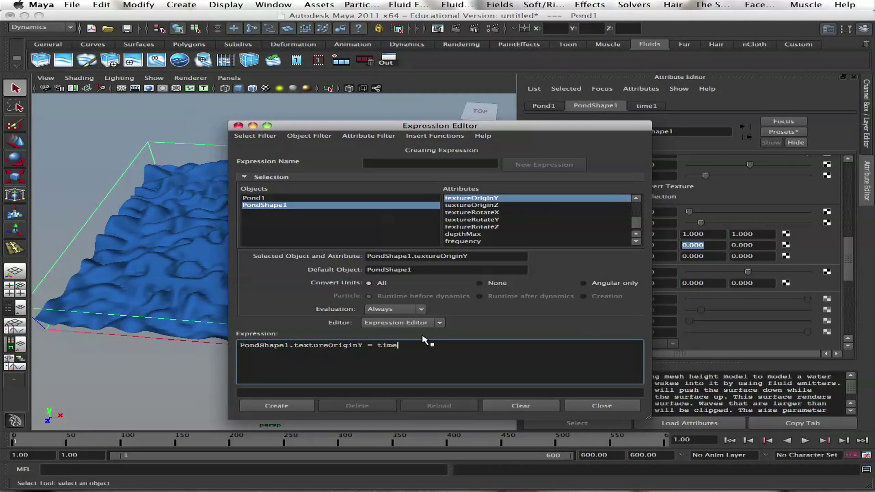
click(274, 406)
drag(344, 130, 644, 60)
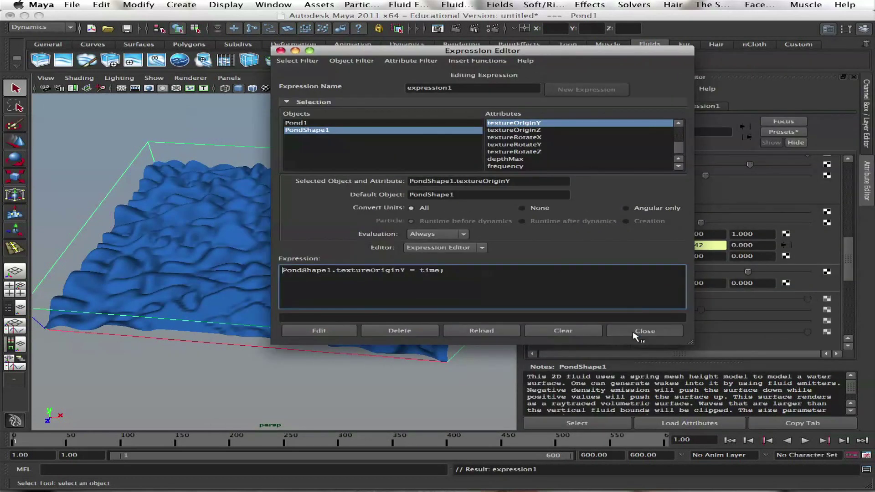
click(652, 332)
click(805, 440)
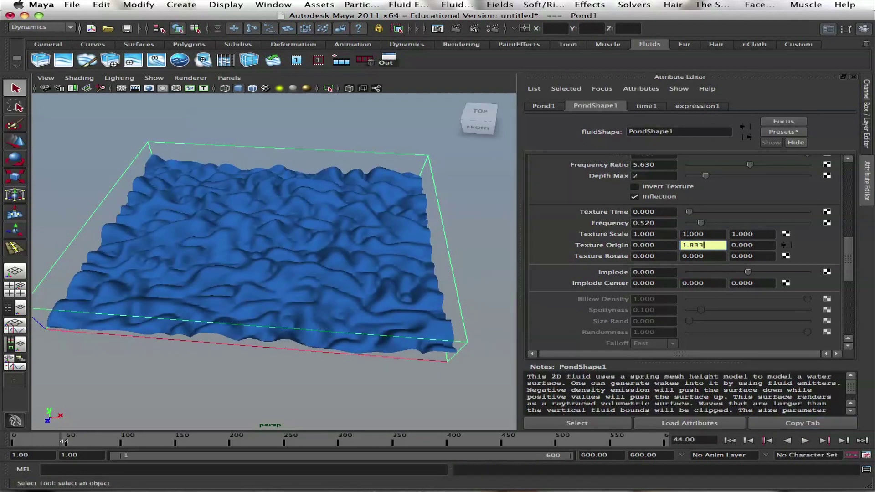
Step: Delete the Texture Origin Y expression and pick the Texture Origin X field
right_click(696, 246)
click(720, 272)
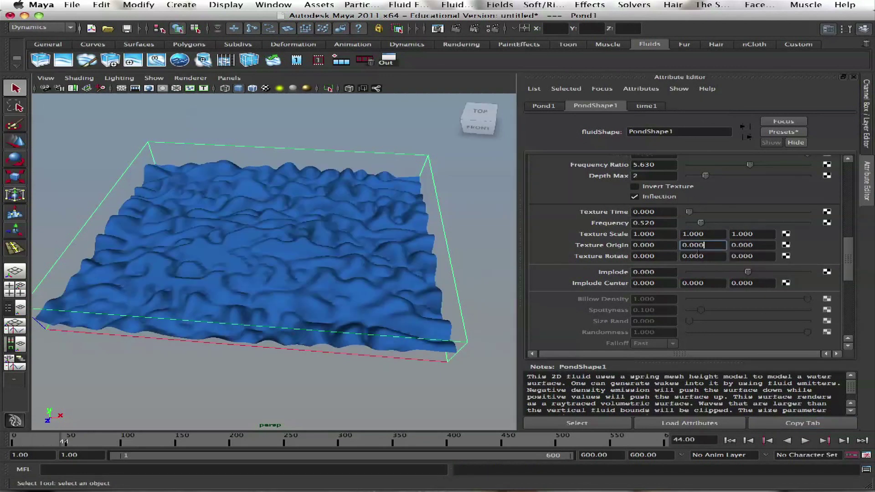
click(655, 245)
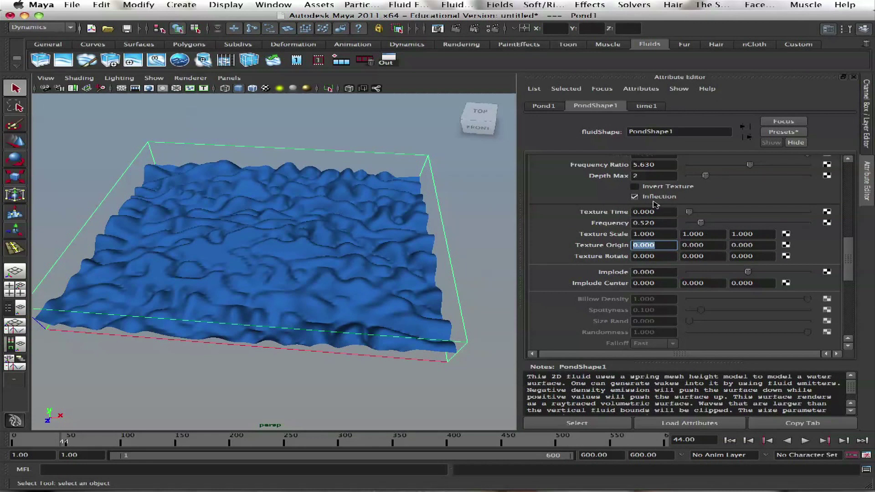
Step: Create the expression PondShape1.textureOriginX = time*.1 and play to preview the slower drift
right_click(657, 247)
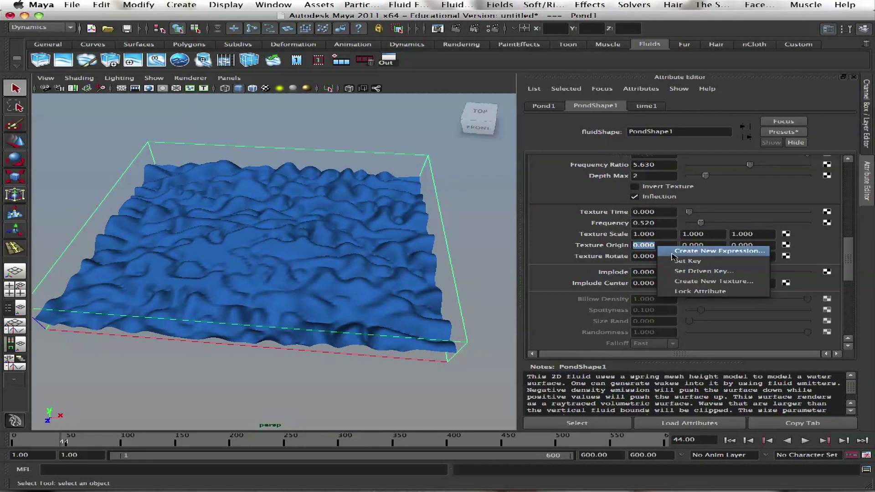
click(673, 252)
drag(484, 51, 584, 75)
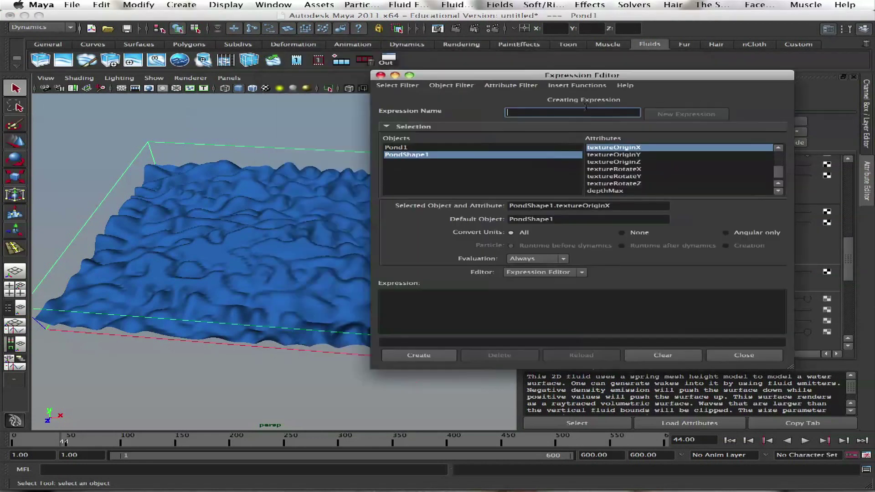
drag(612, 207, 477, 209)
key(super+c)
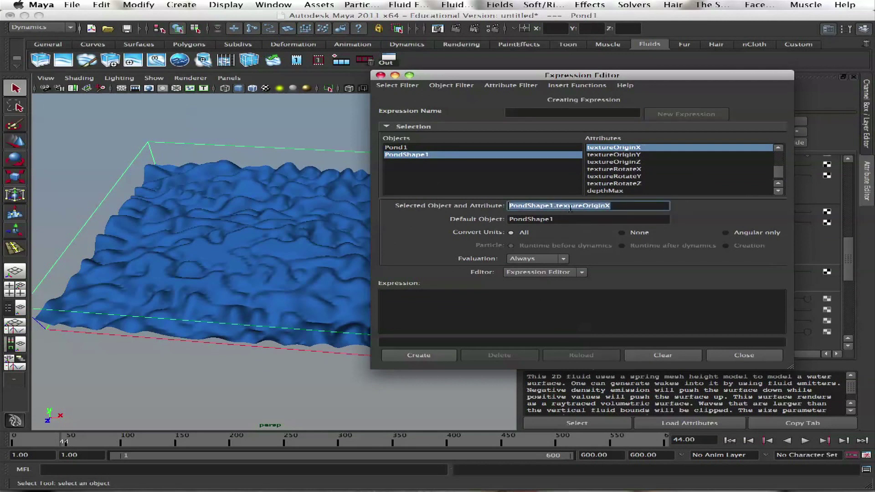
click(543, 302)
key(super+v)
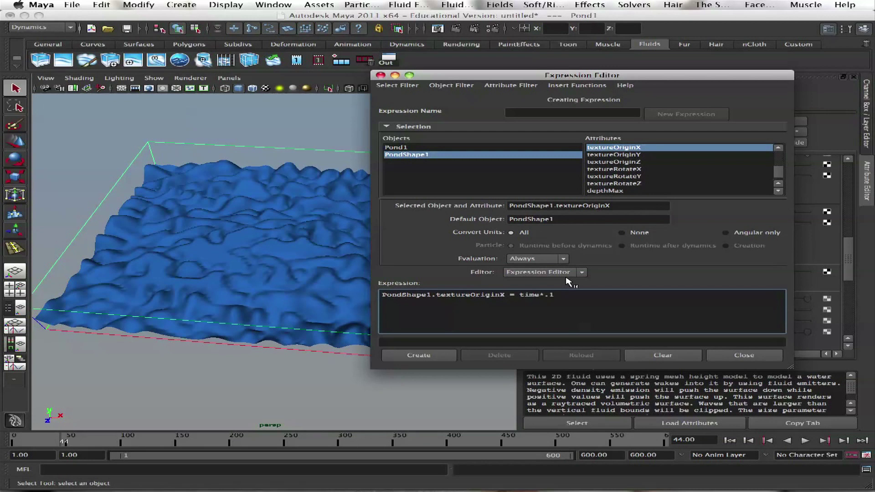
click(430, 355)
click(805, 440)
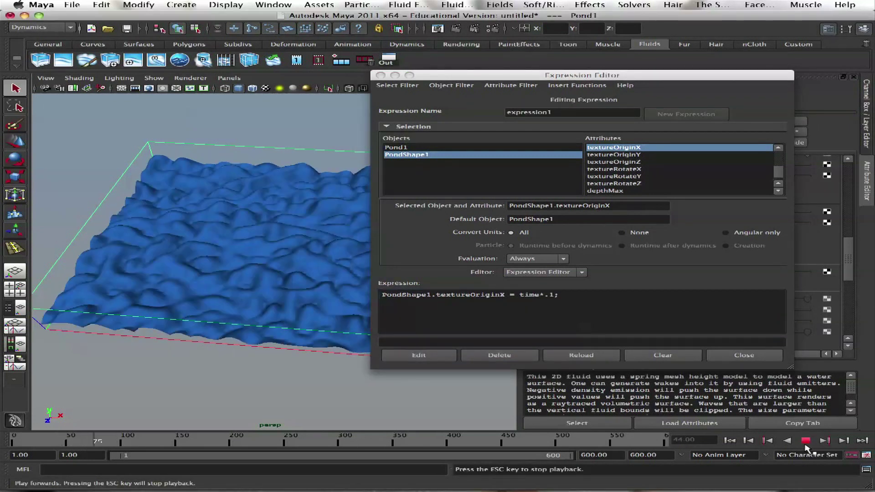
drag(557, 74, 806, 120)
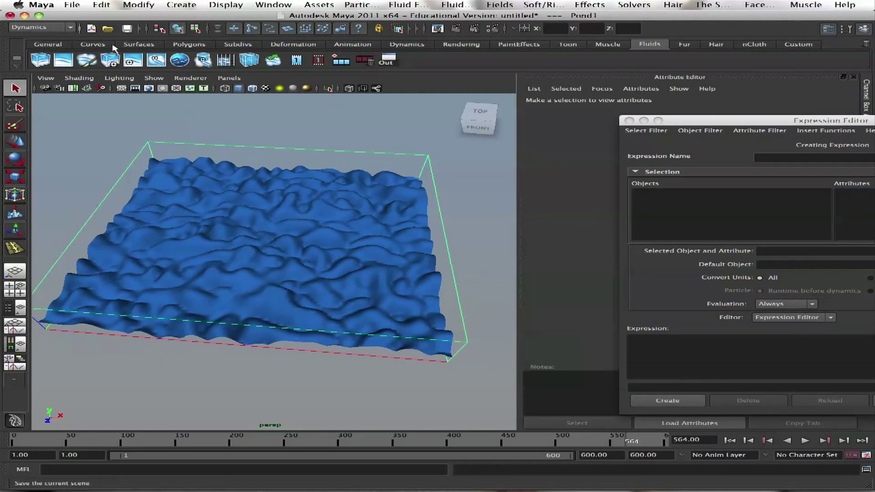
Step: Add polygon cube pCube1 and scale it up to cover most of the pond
click(138, 44)
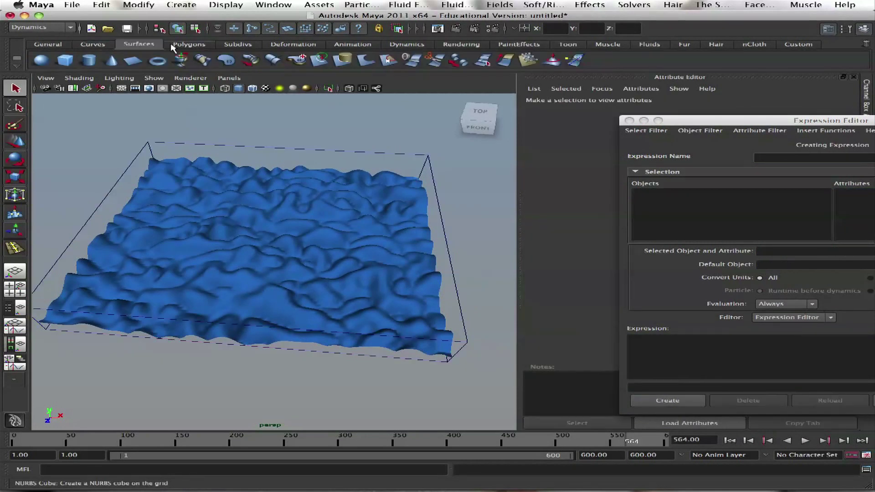
click(187, 45)
click(67, 60)
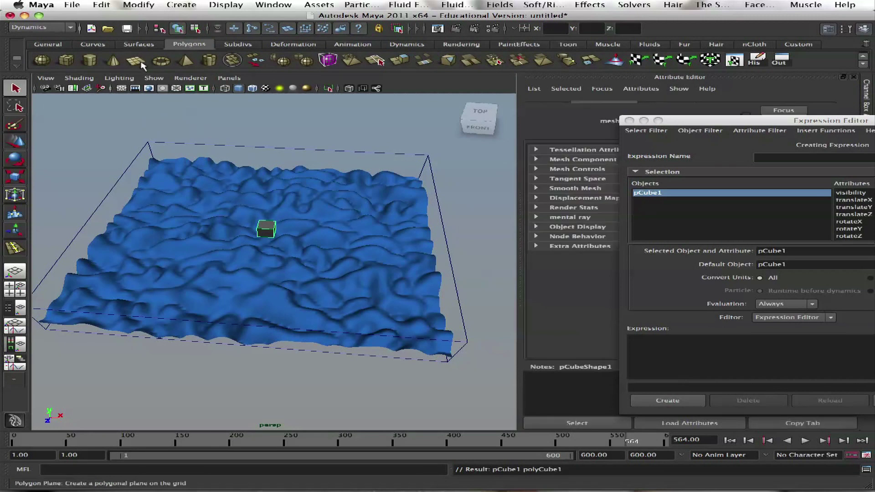
key(Delete)
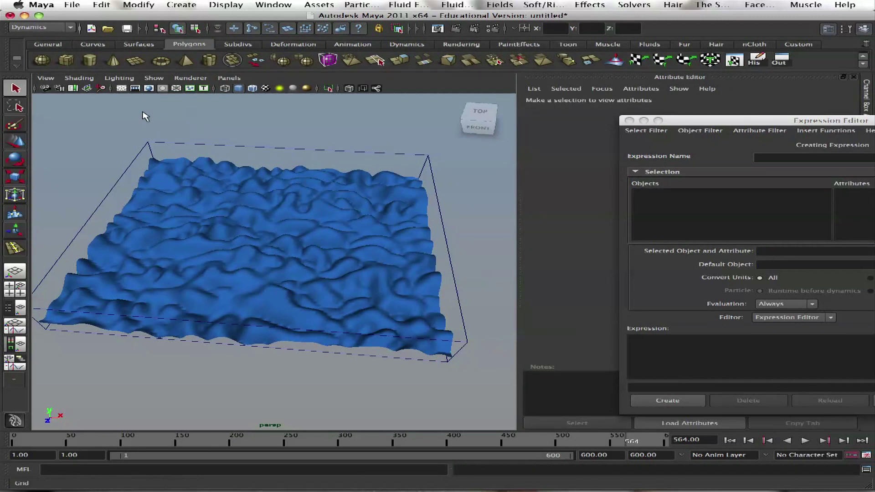
key(g)
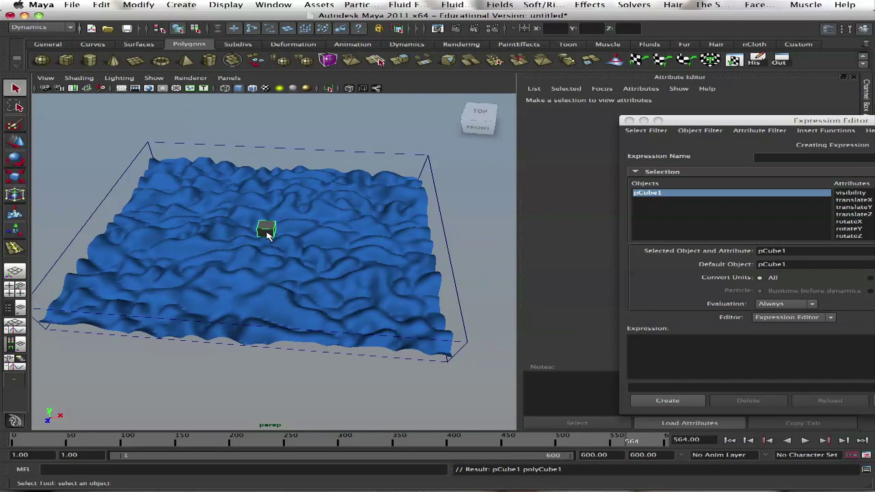
click(268, 235)
key(r)
drag(267, 231, 471, 247)
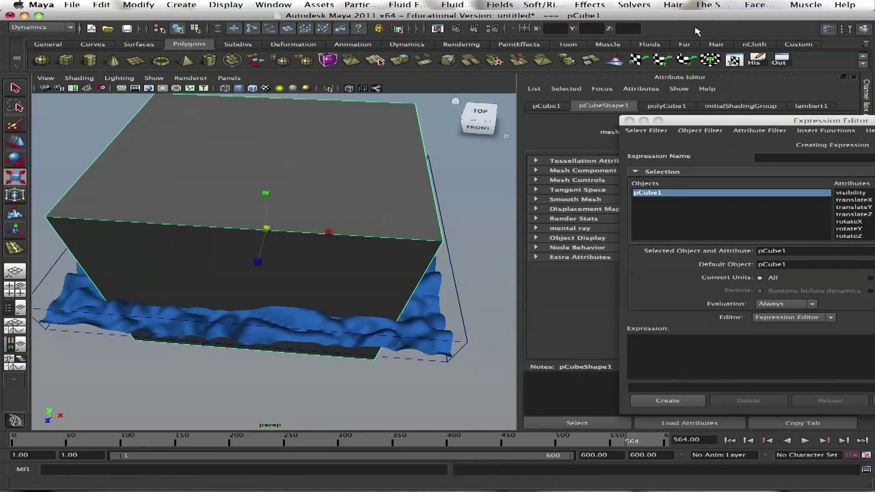
click(273, 4)
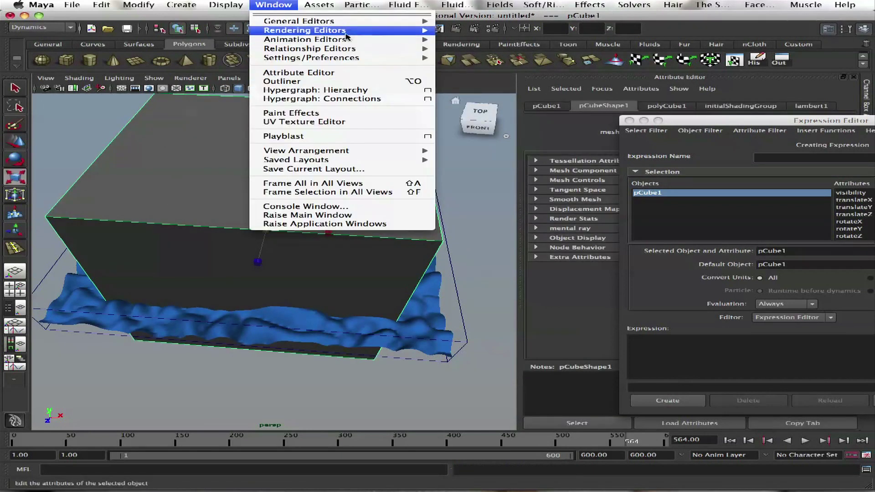
Step: Create a new lambert2 material in the Hypershade and close the expression editor
mouse_move(348, 37)
click(492, 54)
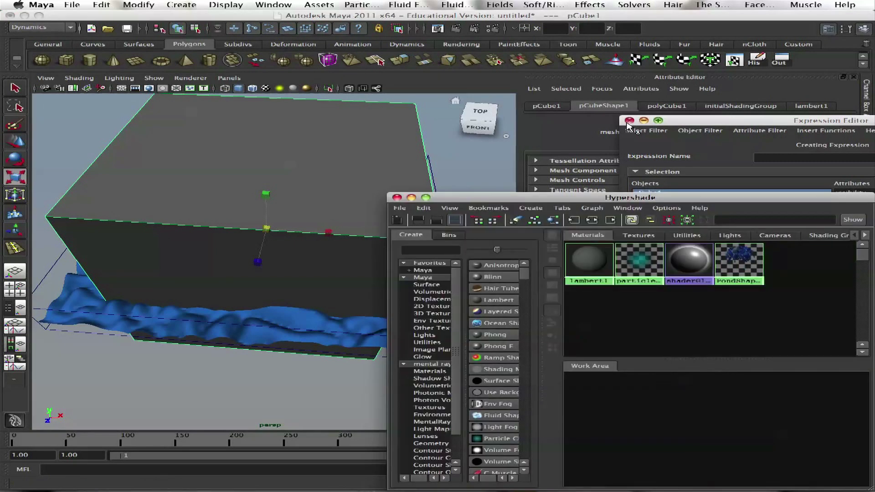
click(478, 303)
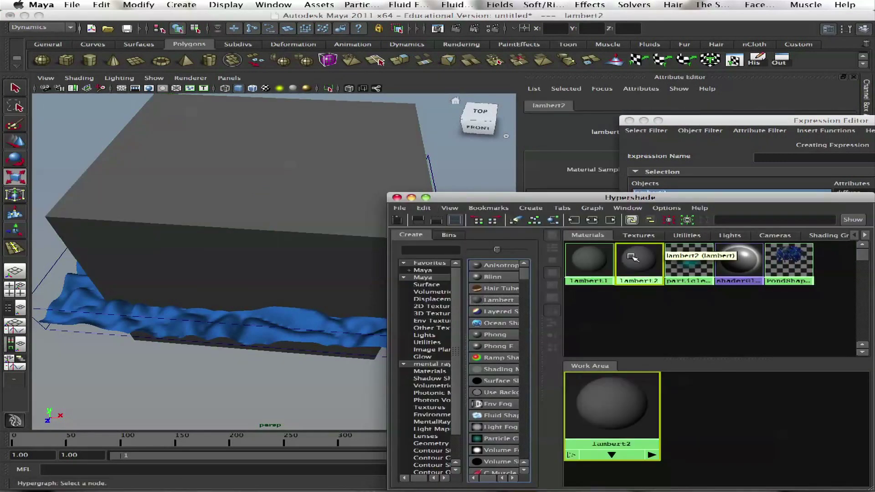
click(593, 222)
drag(594, 201, 475, 39)
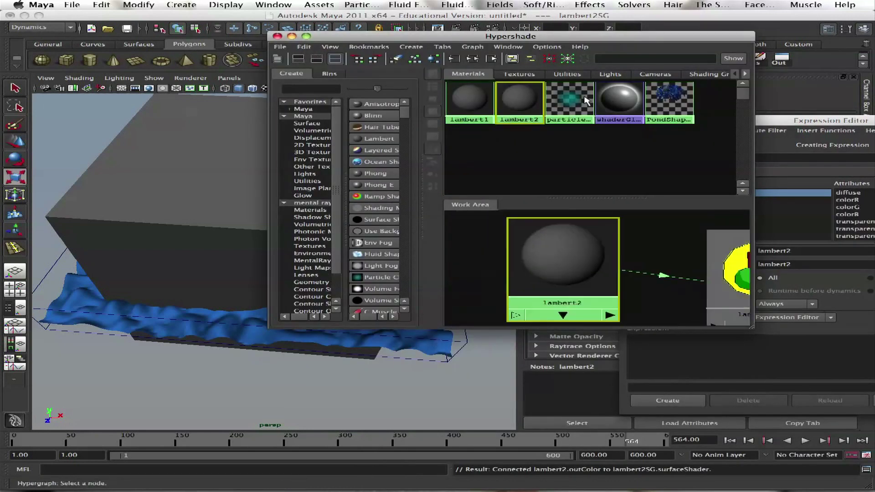
drag(547, 36, 237, 48)
drag(713, 124, 464, 105)
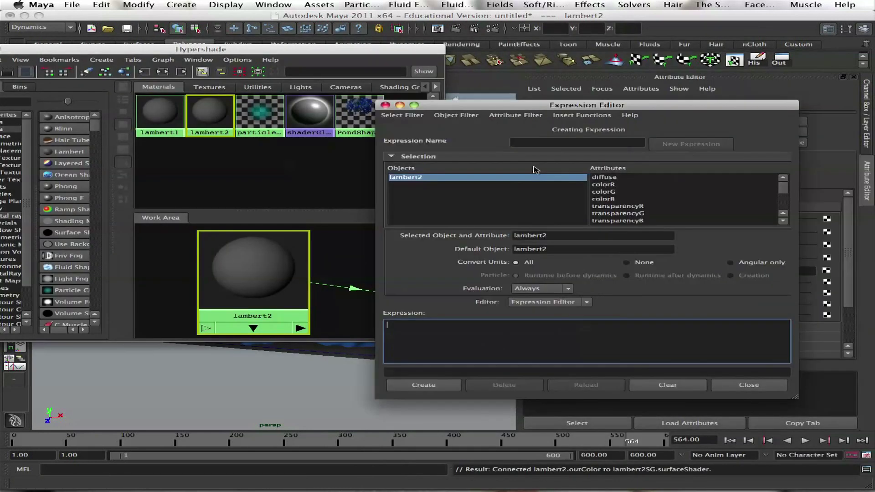
click(749, 384)
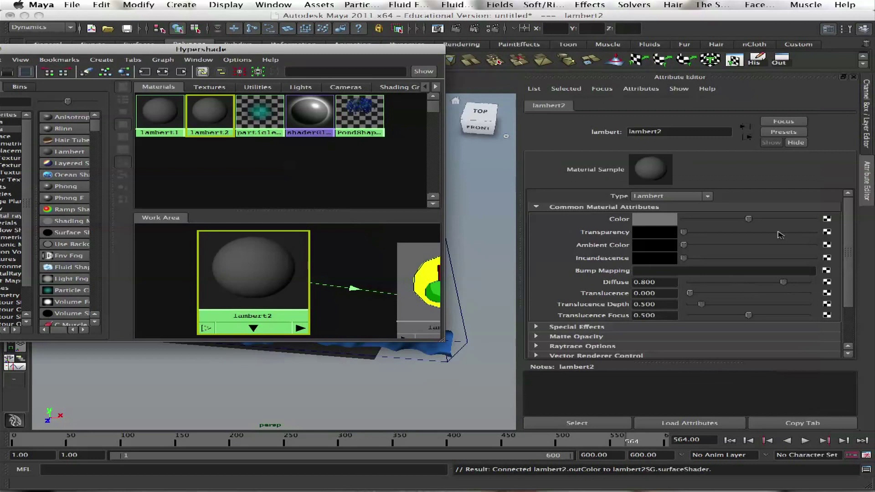
Step: Map a Stucco 3D texture to lambert2's Color, giving red-and-blue mottling
click(826, 219)
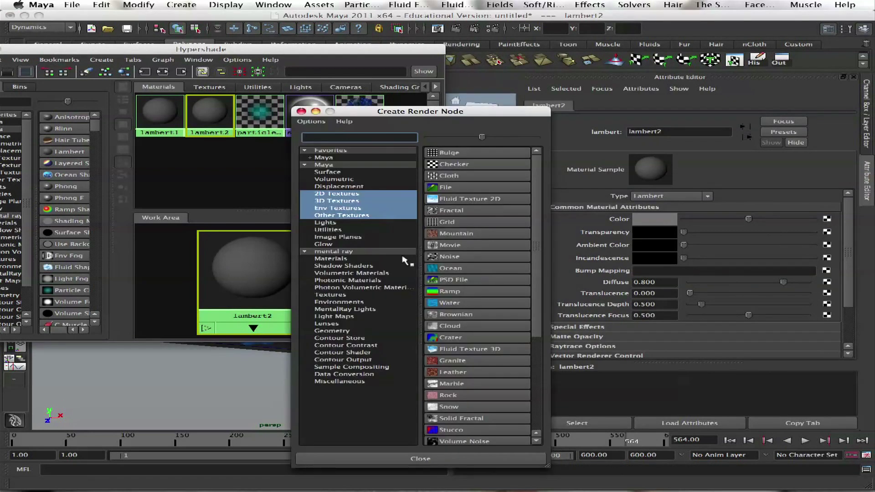
drag(537, 293, 536, 305)
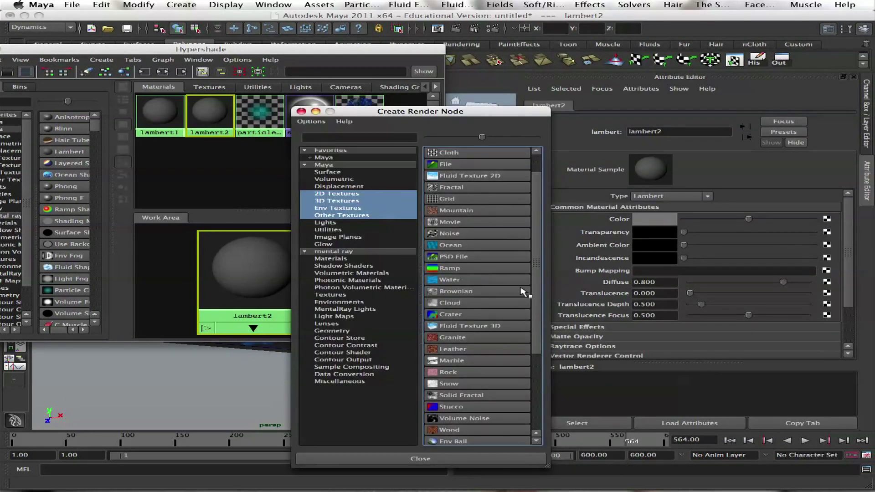
click(343, 201)
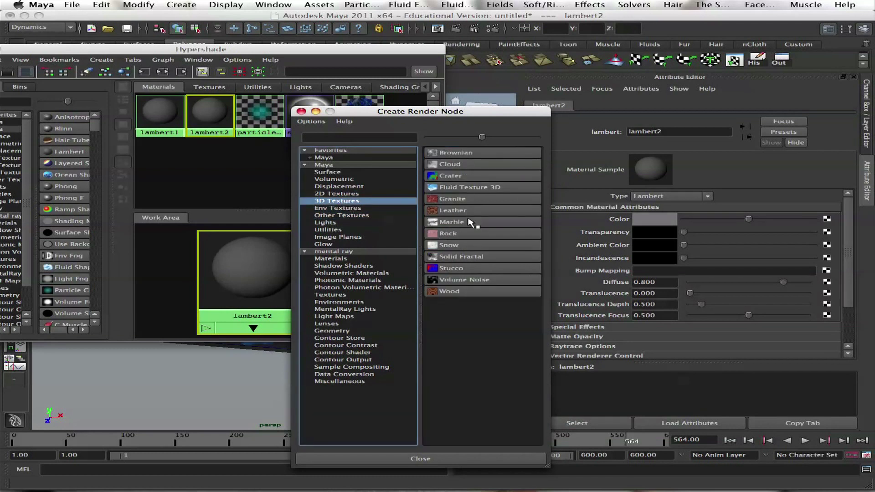
click(452, 268)
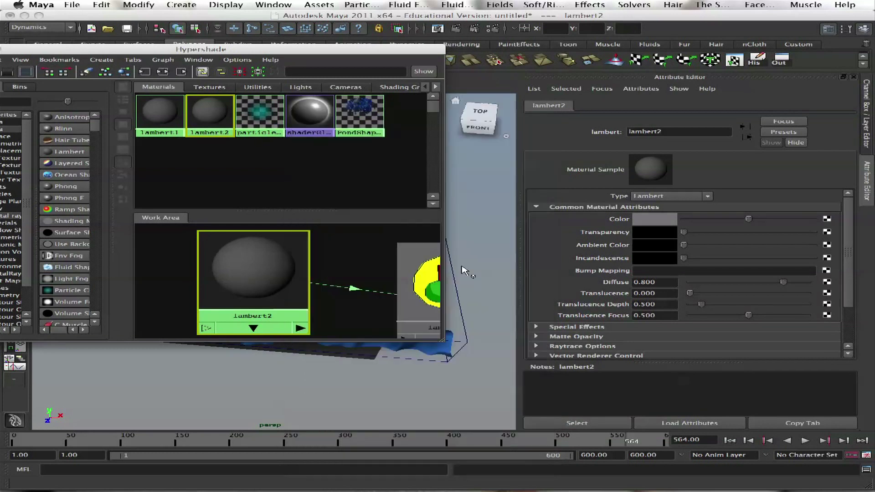
drag(157, 52, 487, 106)
click(164, 137)
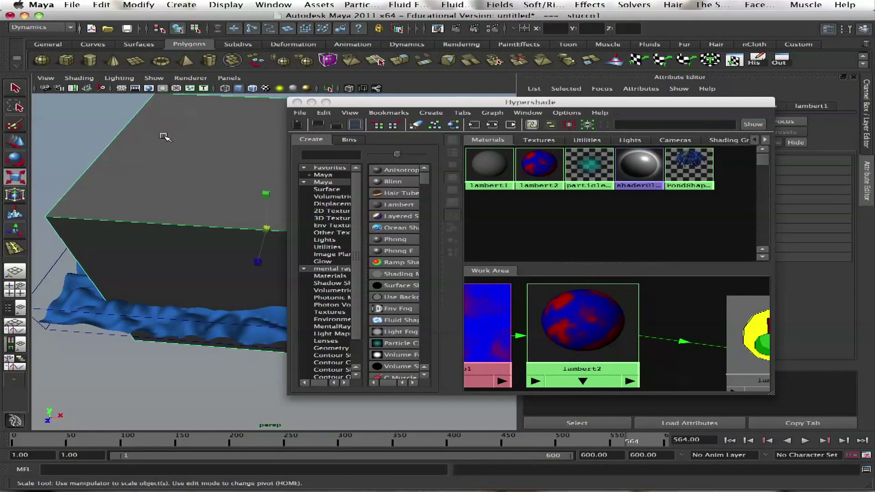
Step: Assign lambert2 to pCube1 and shift place3dTexture1 to preview the stucco in textured view
right_click(570, 307)
click(570, 282)
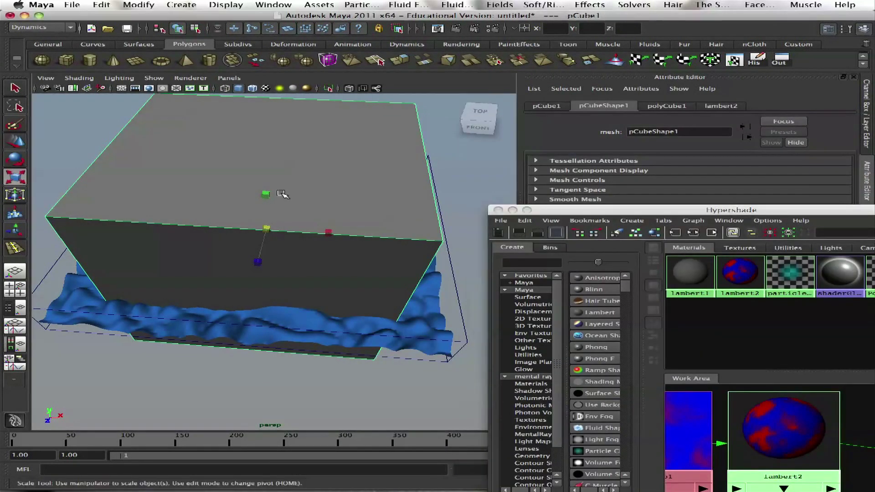
key(6)
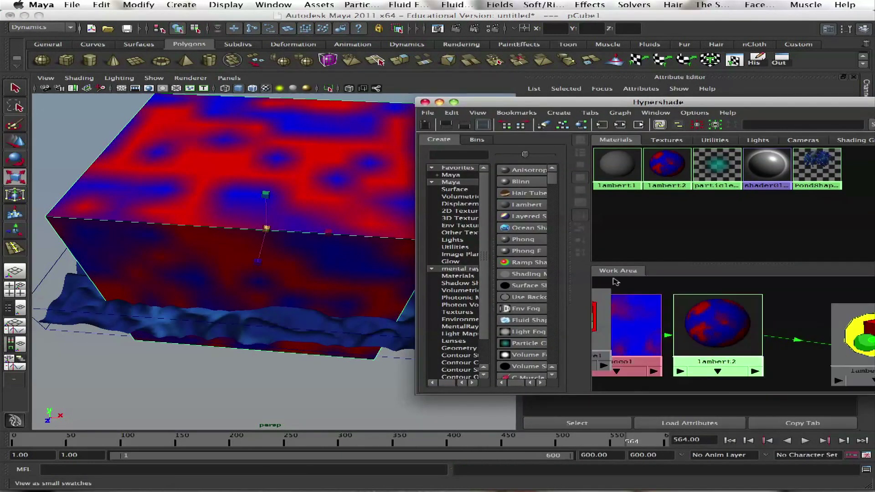
click(732, 333)
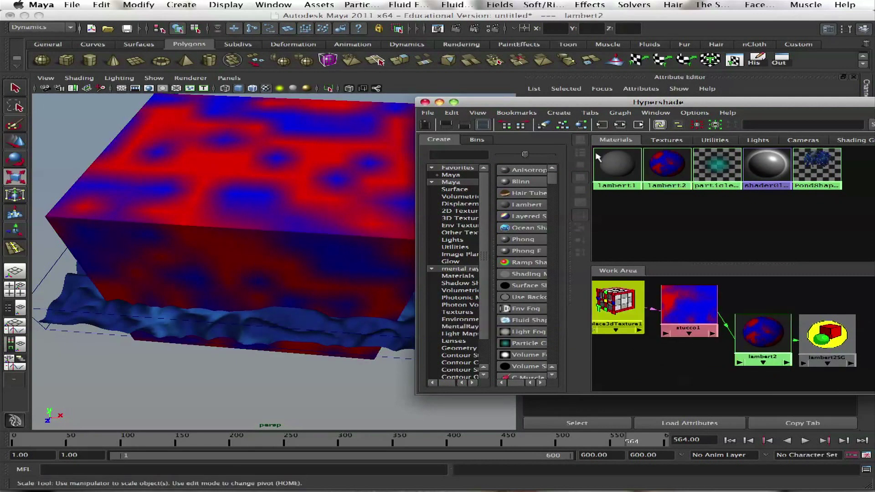
click(618, 307)
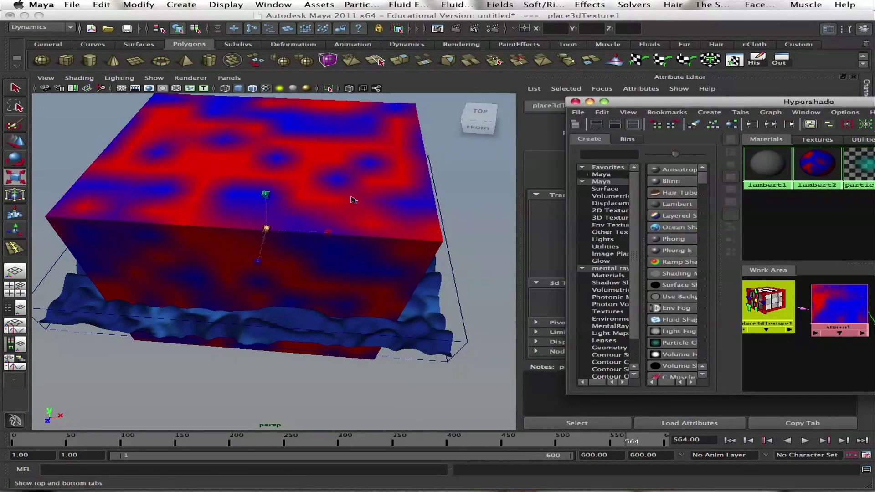
key(4)
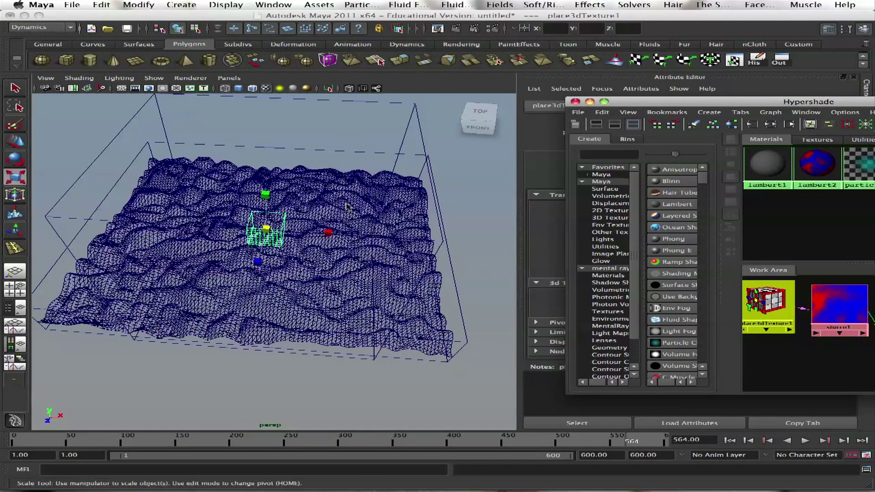
key(6)
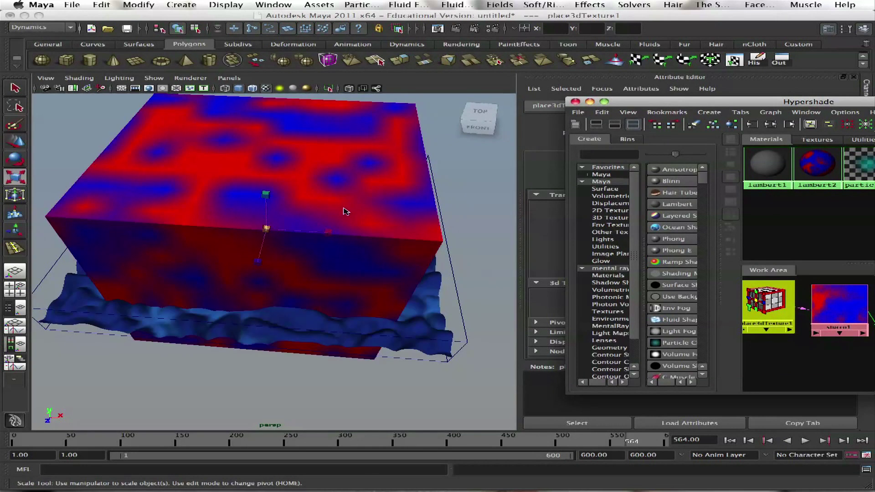
key(4)
key(6)
key(w)
drag(322, 229, 365, 203)
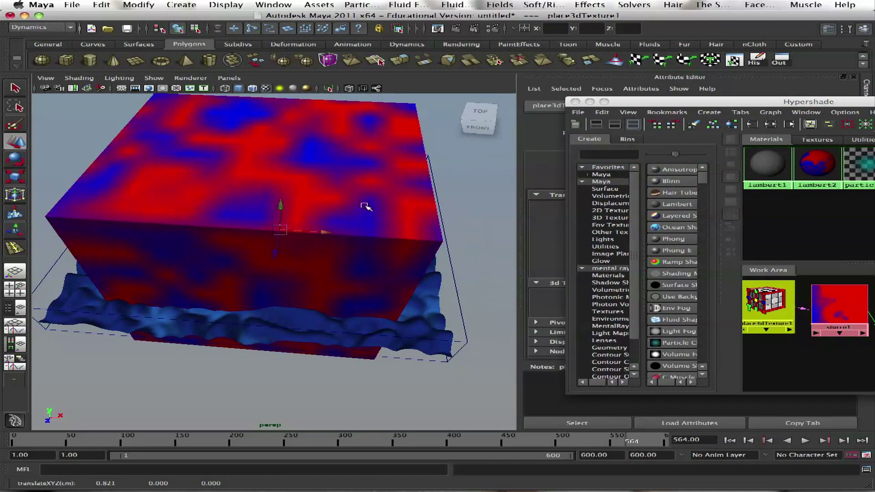
Step: Delete pCube1 and place3dTexture1, leaving only the pond selected
click(420, 245)
key(Delete)
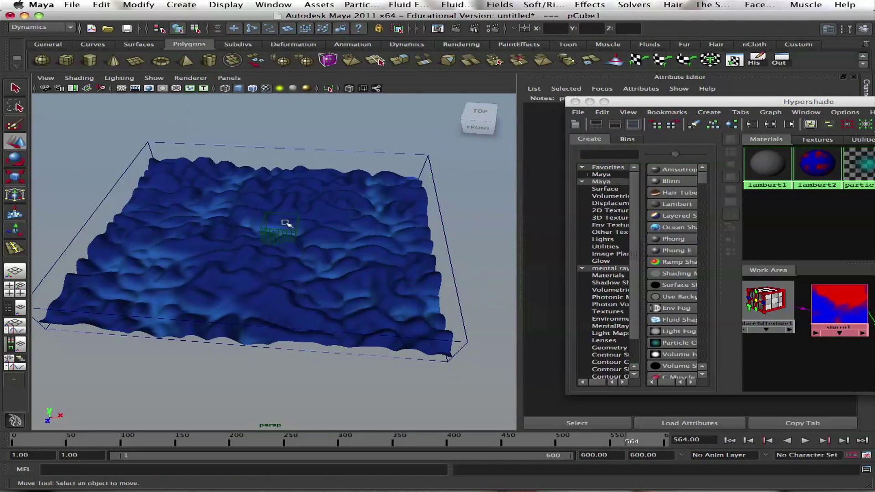
click(284, 233)
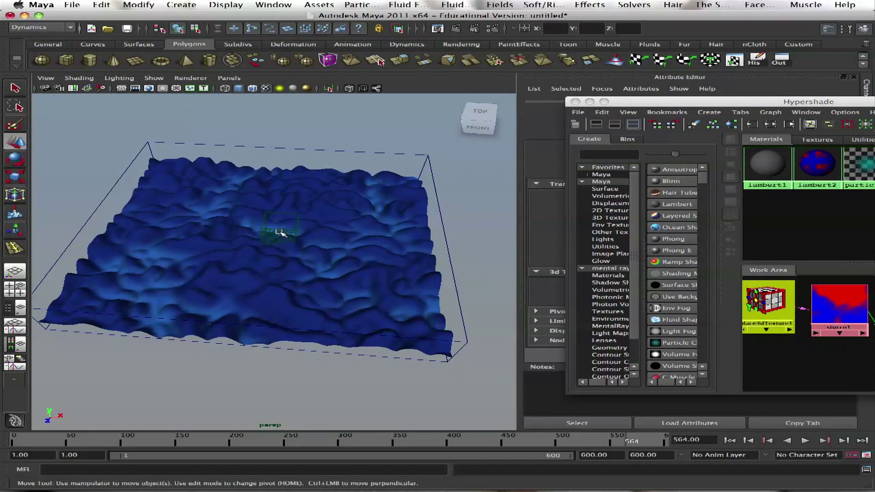
alt+drag(313, 225, 298, 210)
key(Delete)
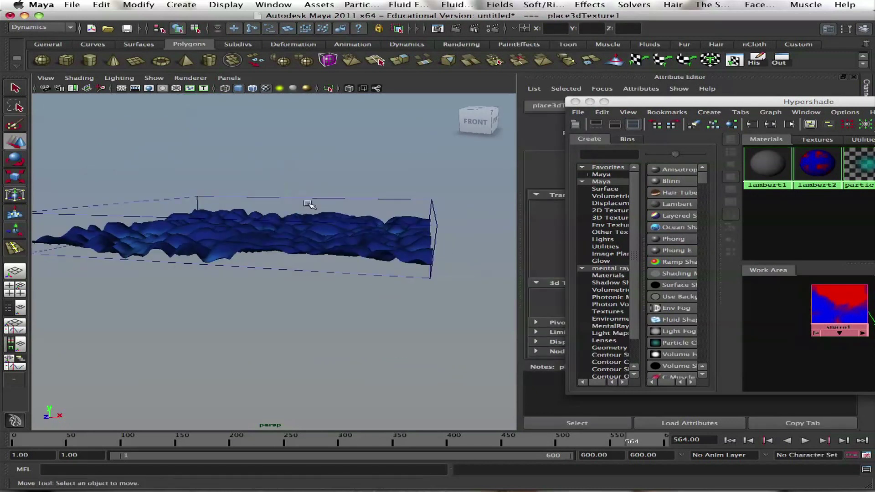
drag(644, 101, 334, 181)
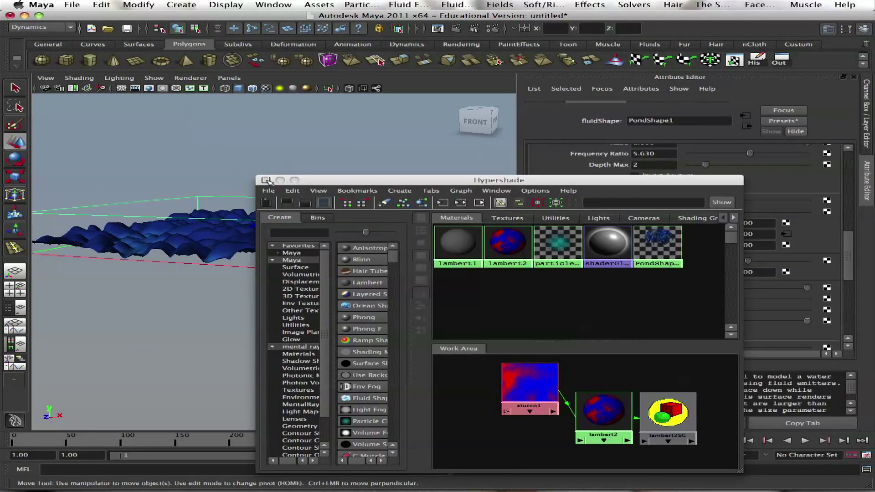
click(269, 181)
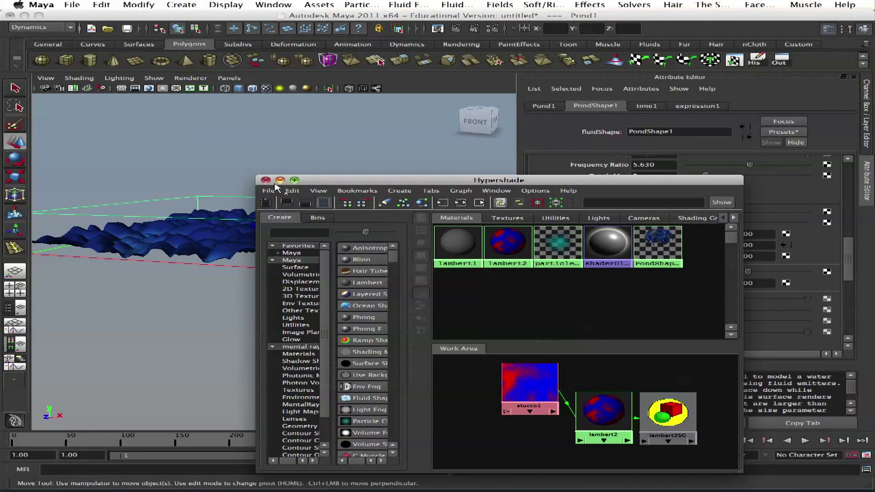
Step: Delete the expression on PondShape1's Texture Origin so it reads 0.000, then rewind to frame 1
click(265, 180)
click(364, 325)
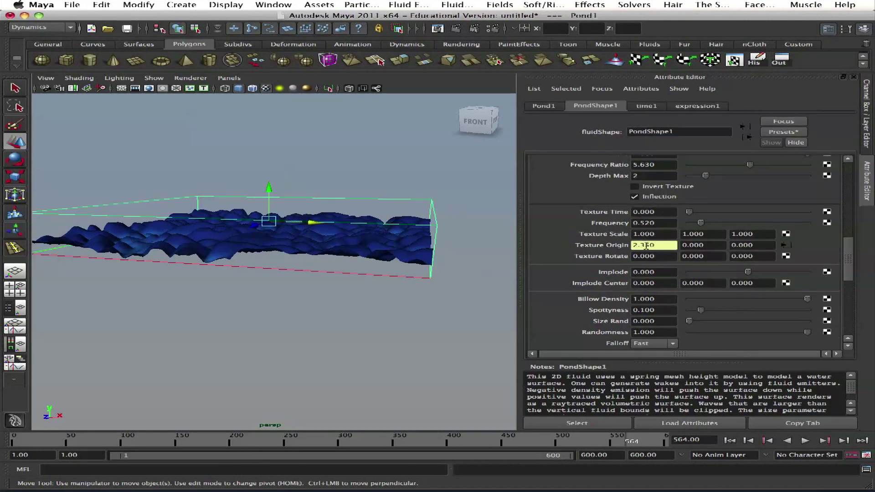
right_click(647, 246)
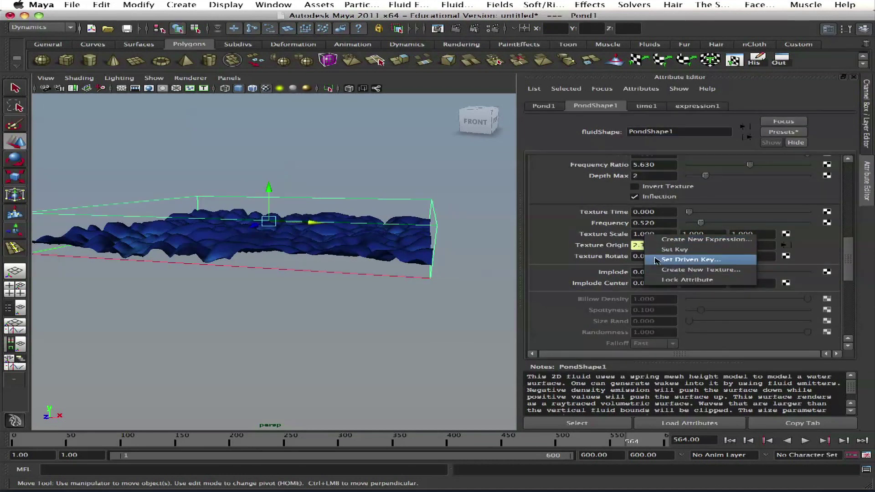
click(625, 242)
right_click(640, 249)
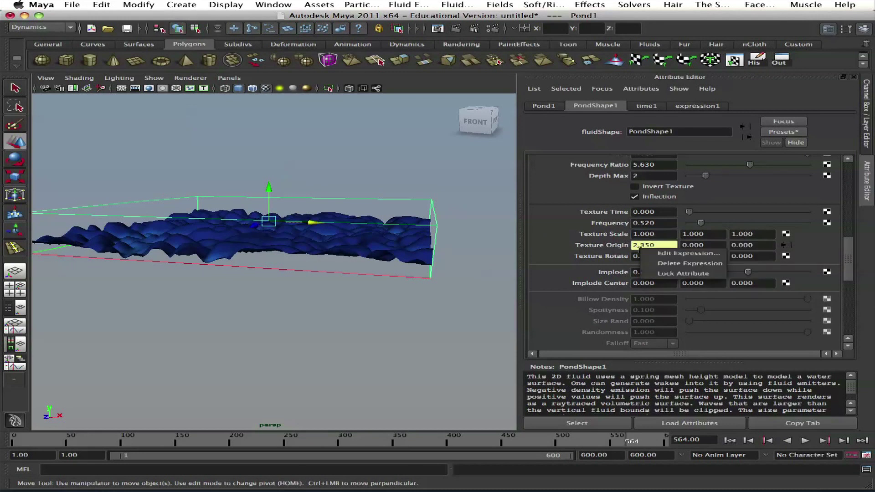
click(690, 263)
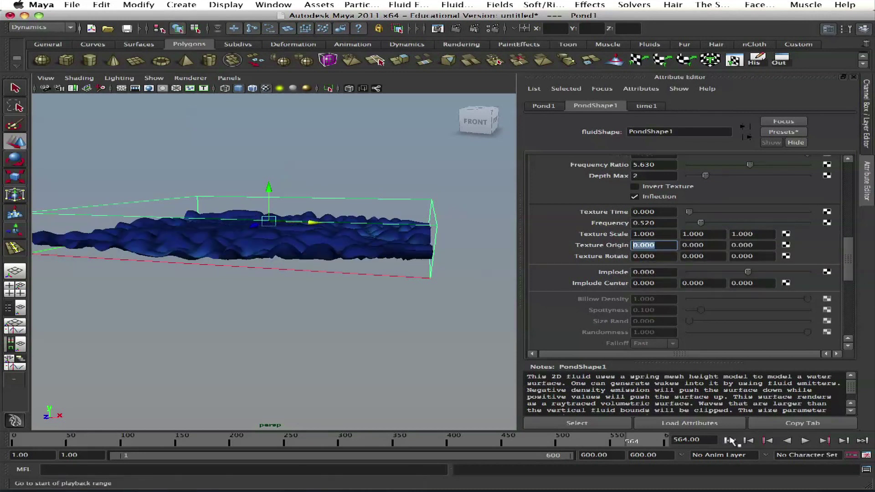
click(729, 440)
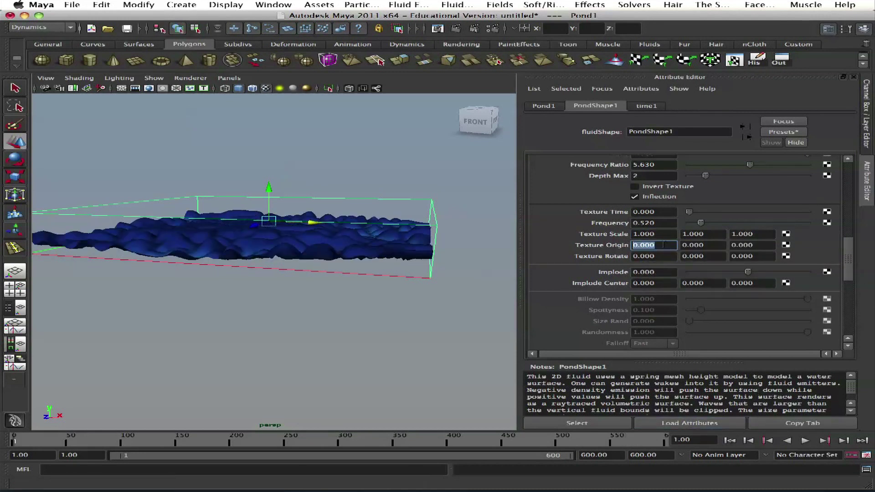
Step: Set keyframes on PondShape1's Texture Origin at the start and a later frame
right_drag(634, 244, 651, 265)
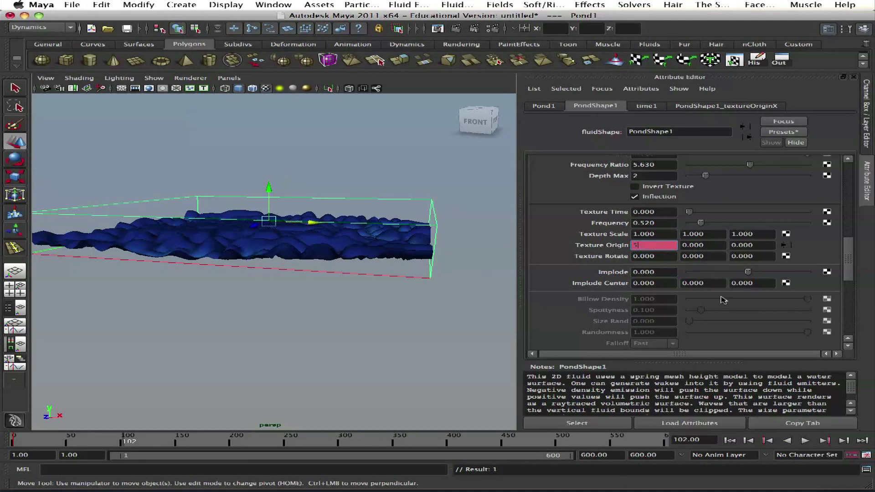
key(Return)
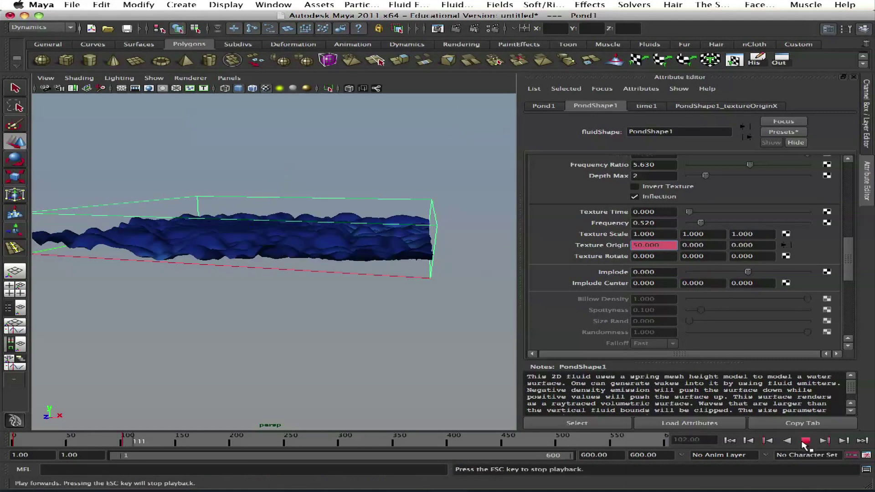
click(804, 442)
click(805, 441)
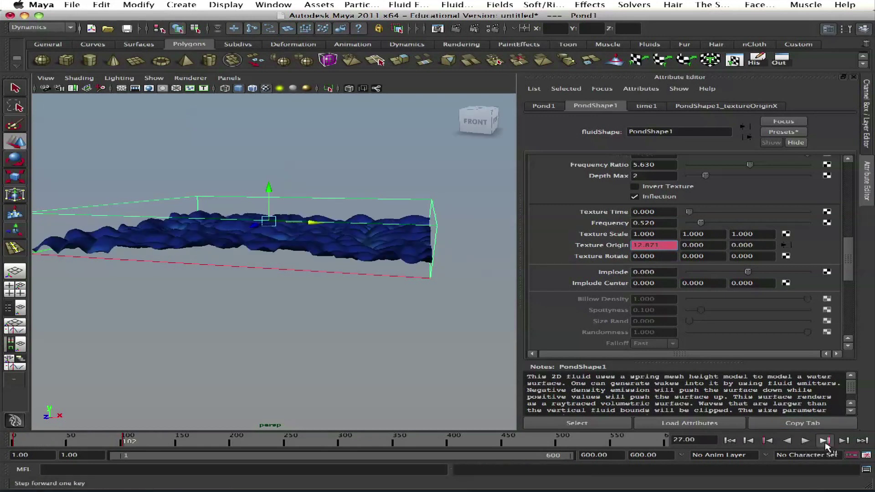
text(5)
key(Return)
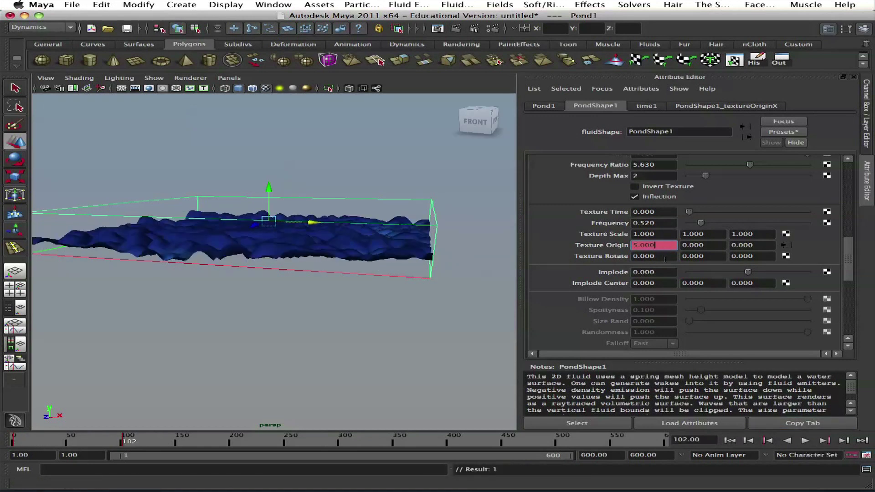
right_click(651, 248)
click(662, 269)
Step: Commit Texture Origin 0.500 at the next keyframe and play the pond animation from frame 1
click(730, 440)
click(806, 440)
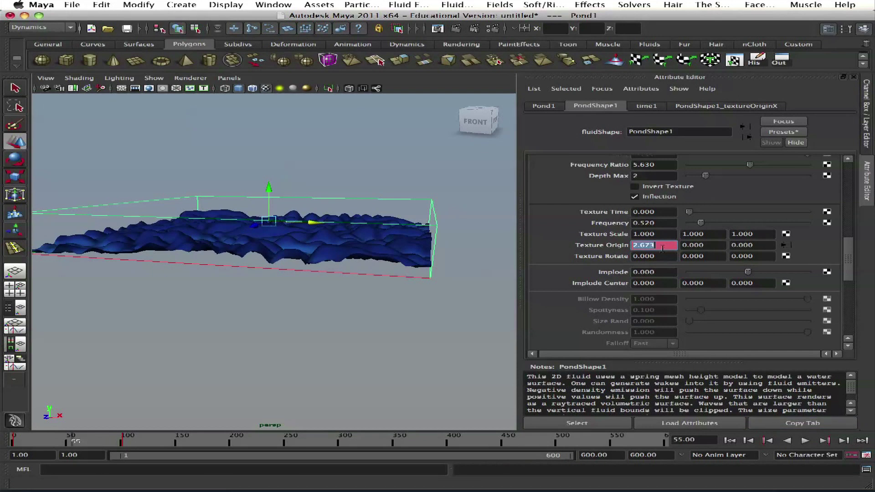
click(826, 442)
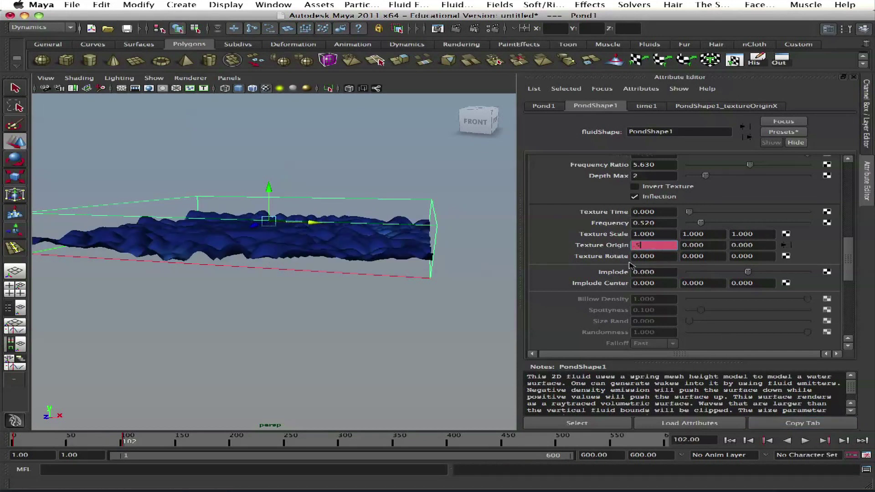
key(Return)
click(730, 442)
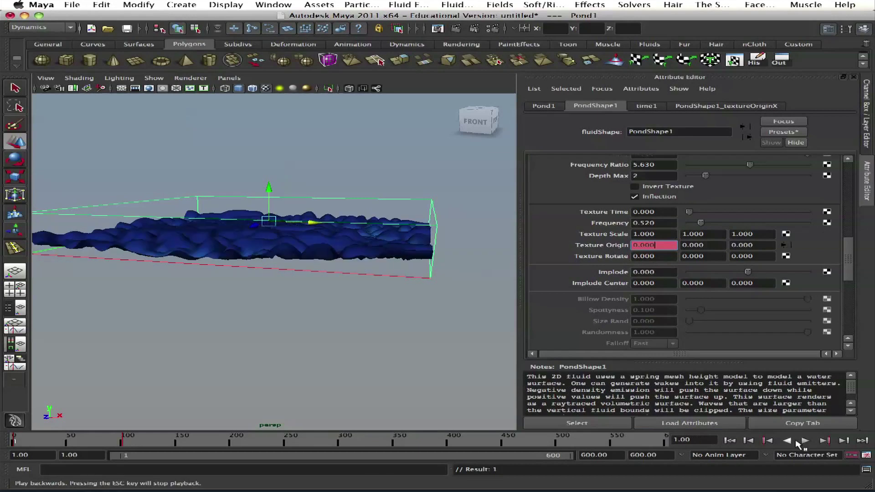
click(803, 441)
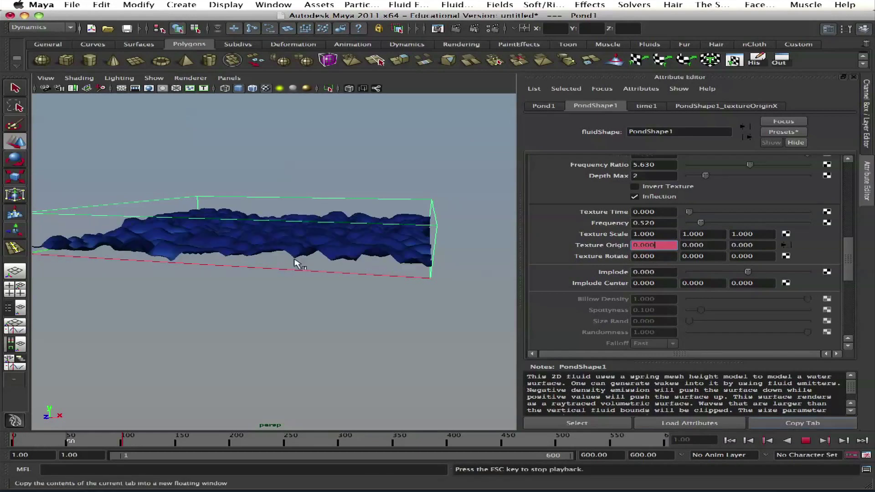
alt+drag(302, 302, 309, 295)
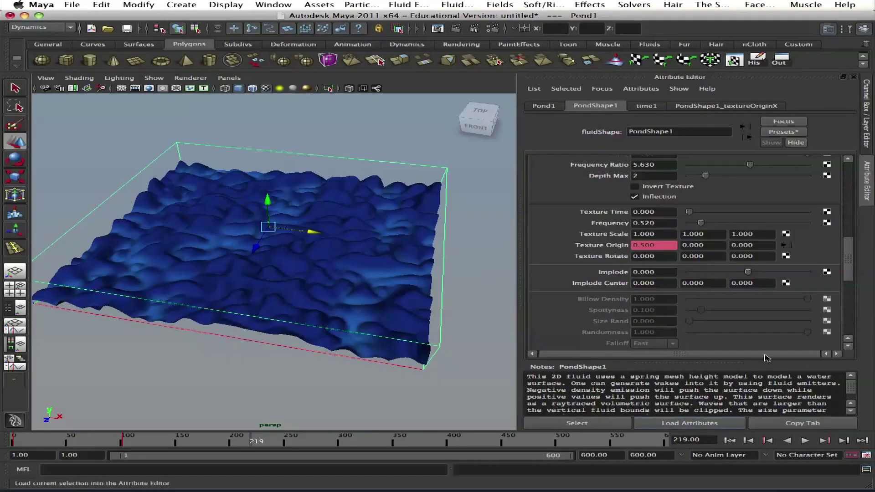
Step: Set the pond texture's Implode to -0.225 with Implode Center at 0, 0, 0
scroll(814, 258, down, 3)
drag(750, 245, 768, 244)
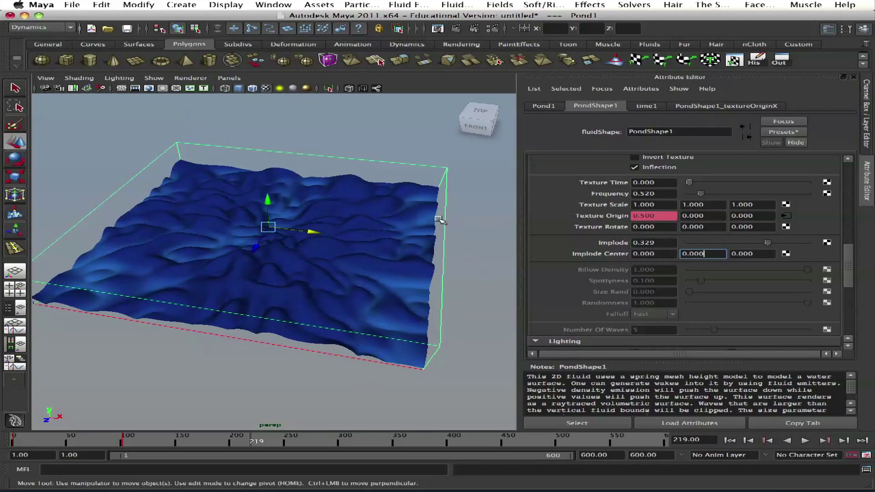
alt+middle_drag(439, 220, 448, 223)
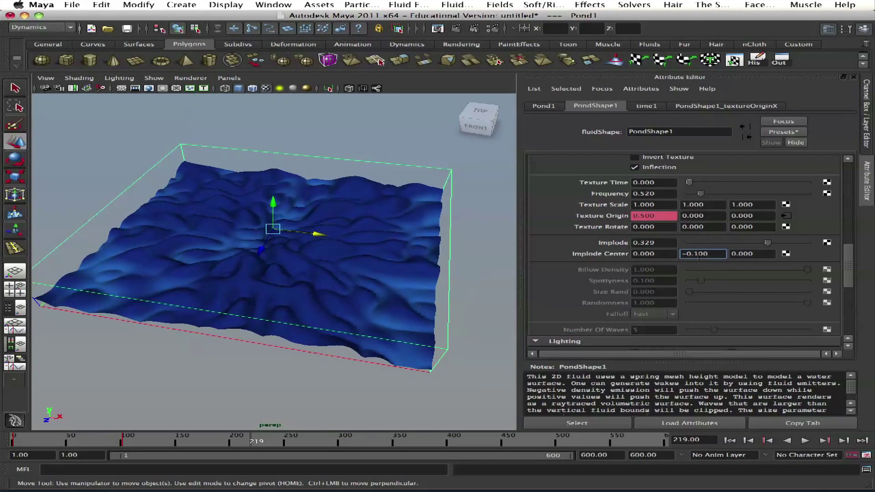
mouse_move(699, 256)
ctrl+mouse_down()
mouse_move(722, 259)
mouse_move(695, 254)
mouse_move(703, 255)
ctrl+mouse_up()
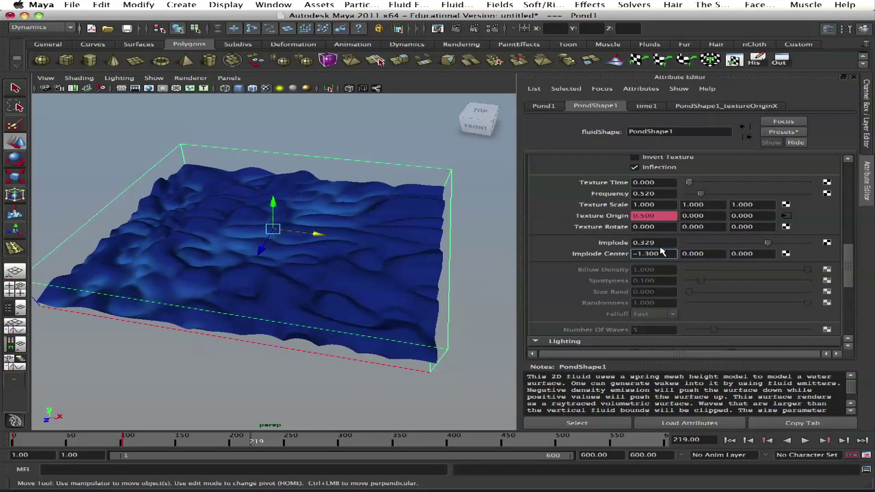
ctrl+drag(662, 253, 674, 253)
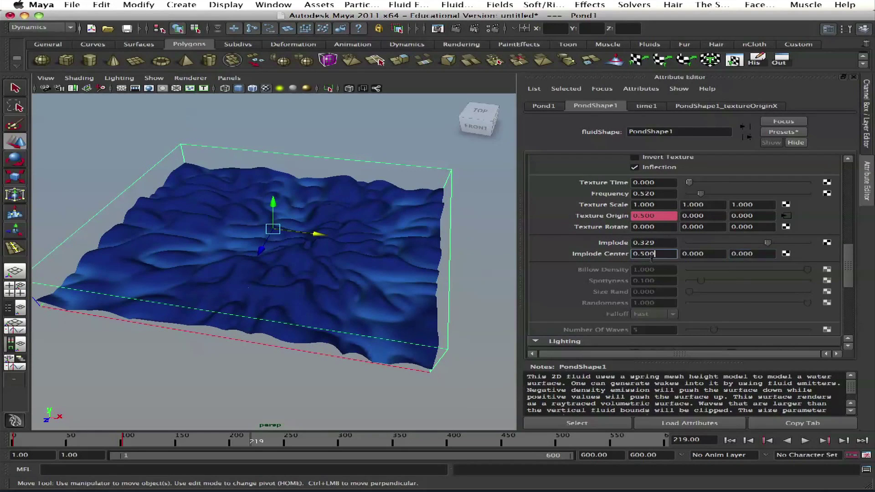
text(0)
key(Return)
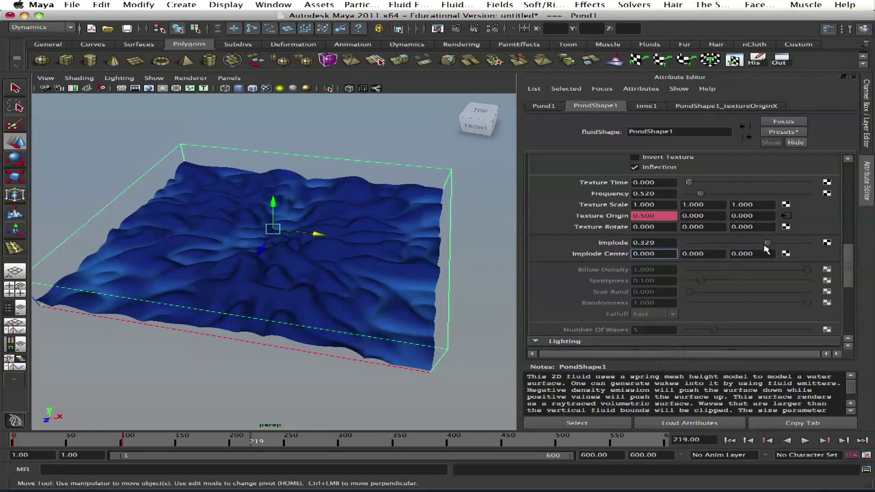
drag(765, 246, 734, 246)
mouse_move(846, 274)
mouse_down()
mouse_move(847, 299)
mouse_move(846, 211)
mouse_up()
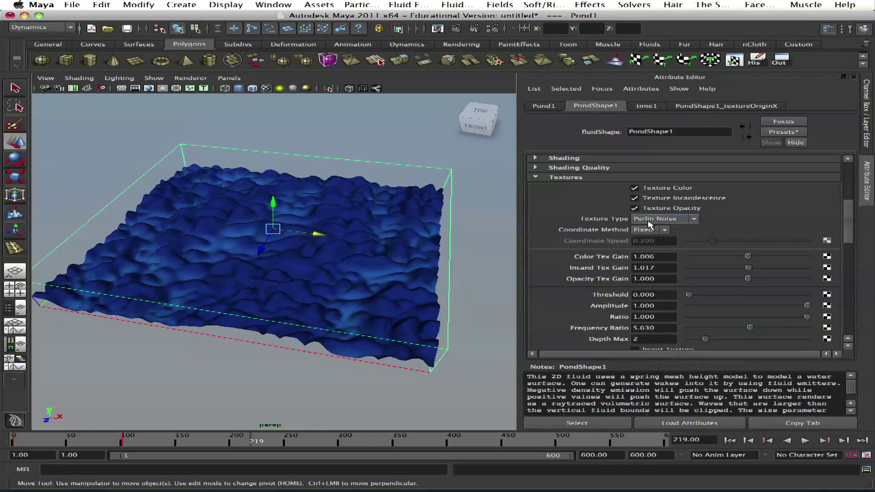
Step: Switch the pond's Texture Type to Billow, then to Volume Wave
click(647, 220)
click(647, 236)
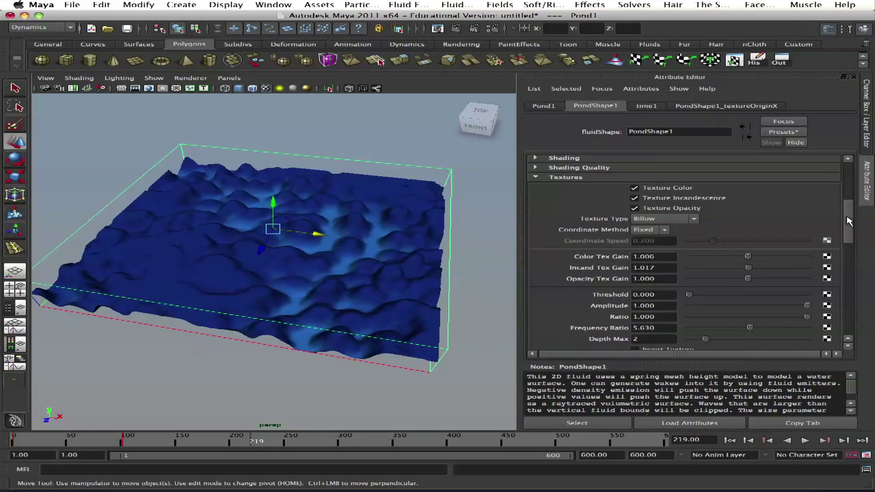
drag(848, 221, 665, 291)
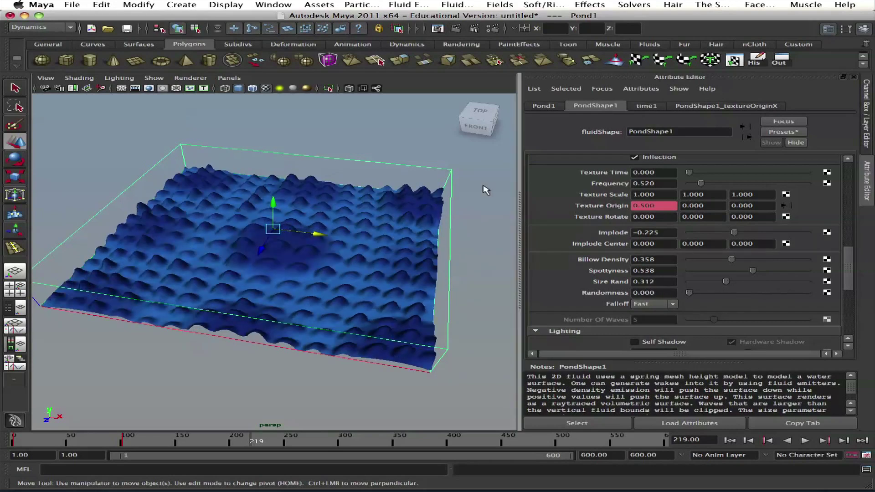
alt+drag(297, 238, 419, 224)
scroll(679, 261, up, 10)
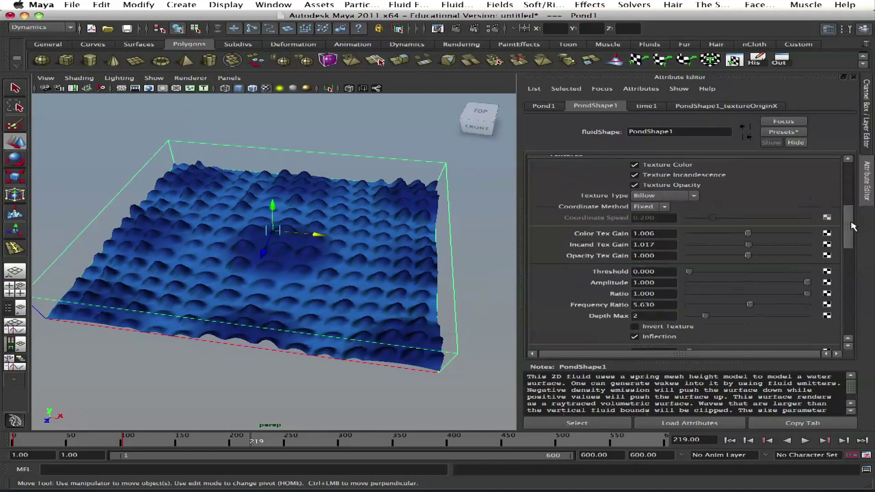
click(676, 285)
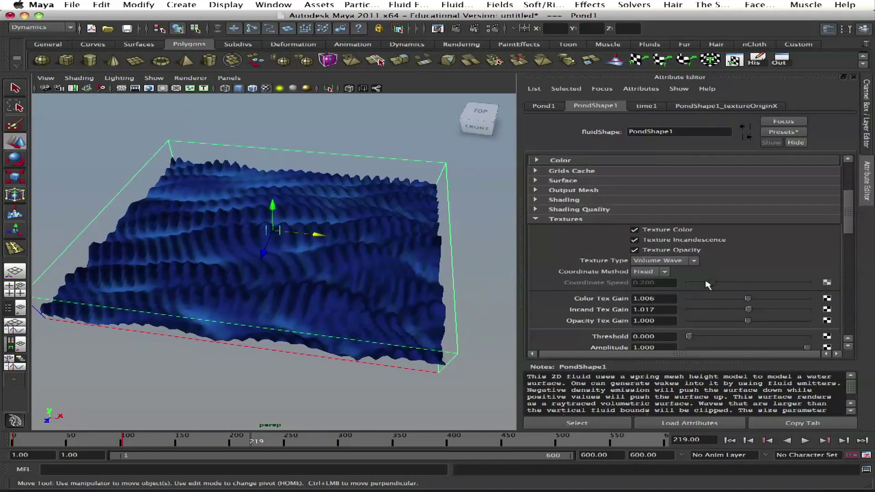
alt+drag(378, 265, 228, 287)
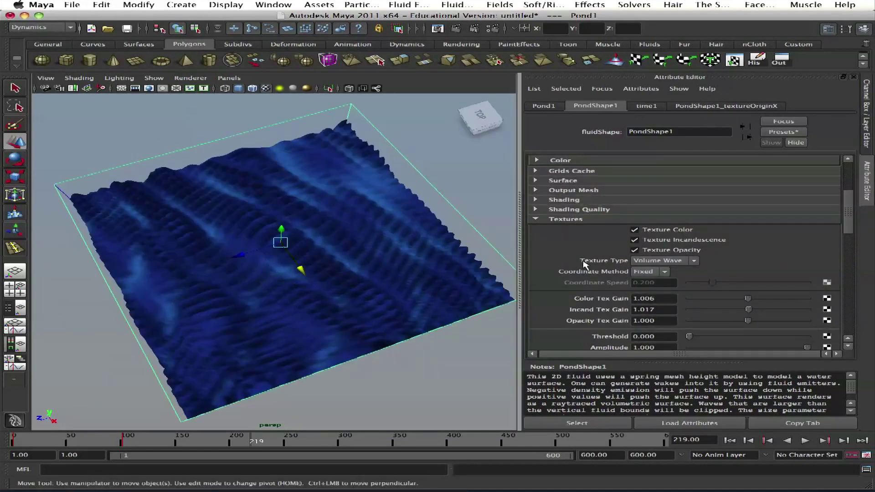
scroll(846, 222, down, 15)
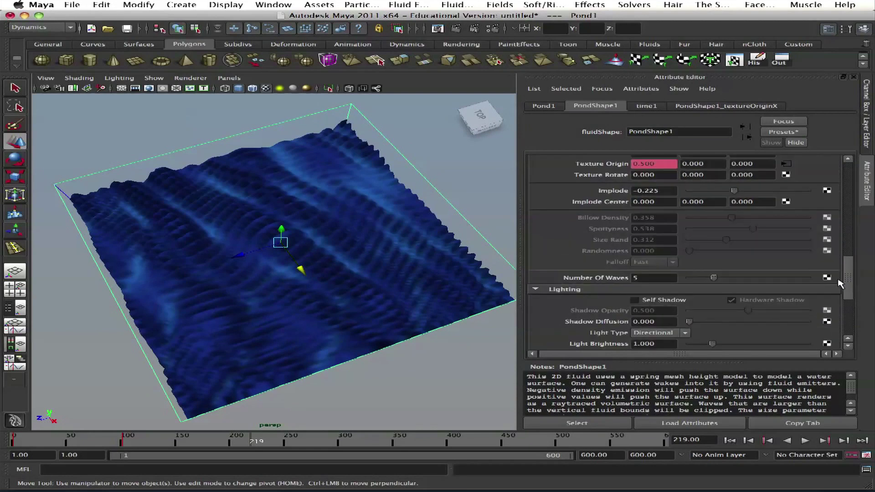
Step: Raise the Volume Wave Implode to 0.399
drag(733, 227, 779, 233)
mouse_move(340, 252)
alt+mouse_down()
mouse_move(348, 227)
mouse_move(332, 172)
mouse_move(338, 243)
alt+mouse_up()
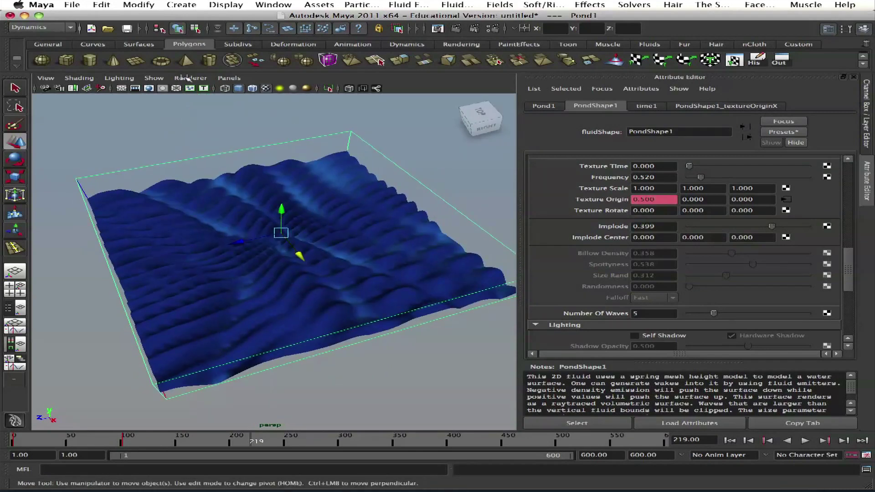
click(101, 5)
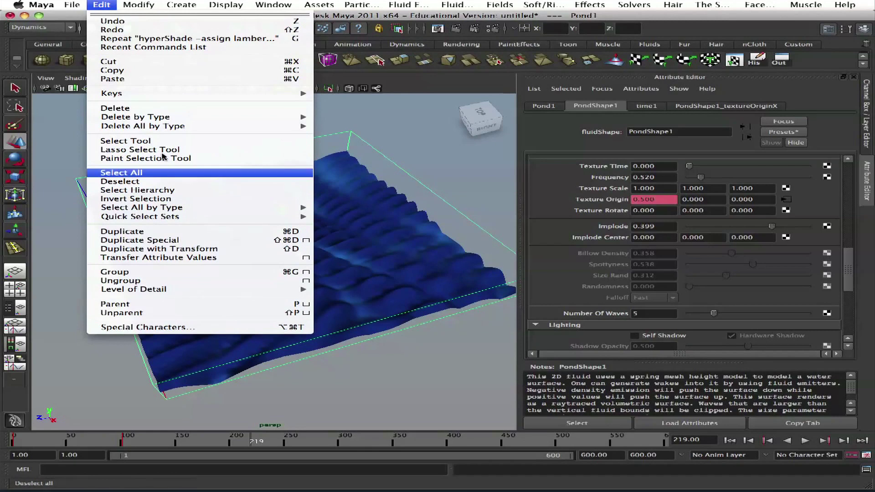
Step: Convert the pond fluid with Fluid to Polygons and move polySurface1 aside
mouse_move(139, 5)
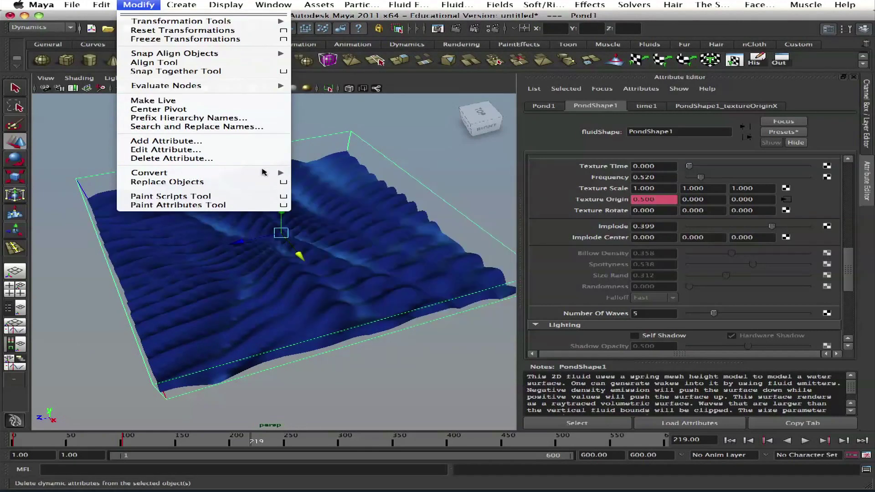
mouse_move(262, 177)
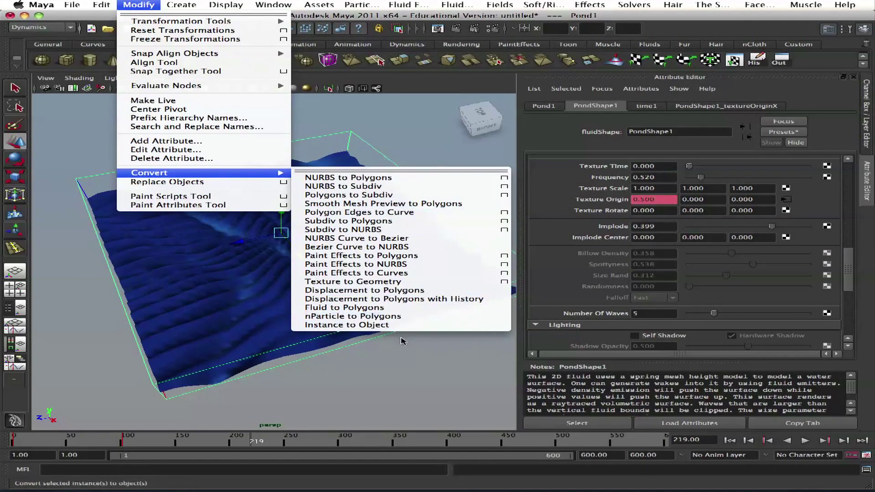
click(404, 308)
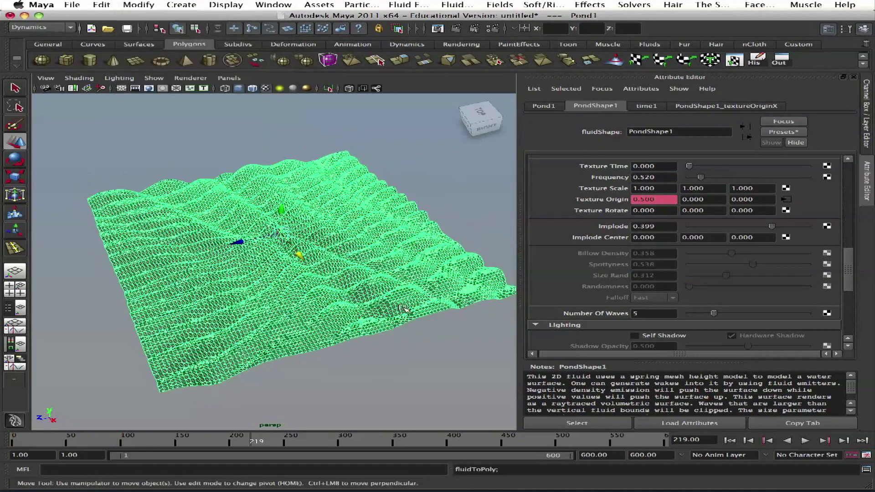
click(318, 232)
drag(273, 236, 101, 273)
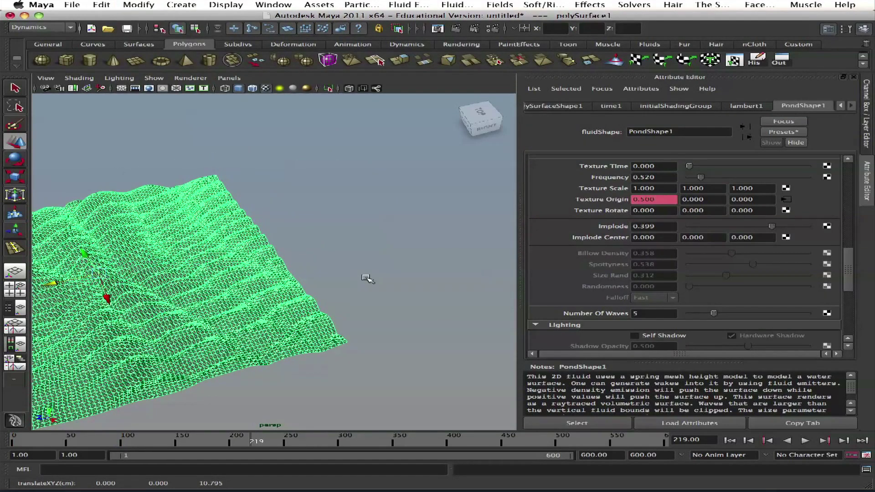
Step: Orbit and zoom around polySurface1 to inspect its rolling wave geometry
alt+drag(369, 279, 197, 260)
click(201, 194)
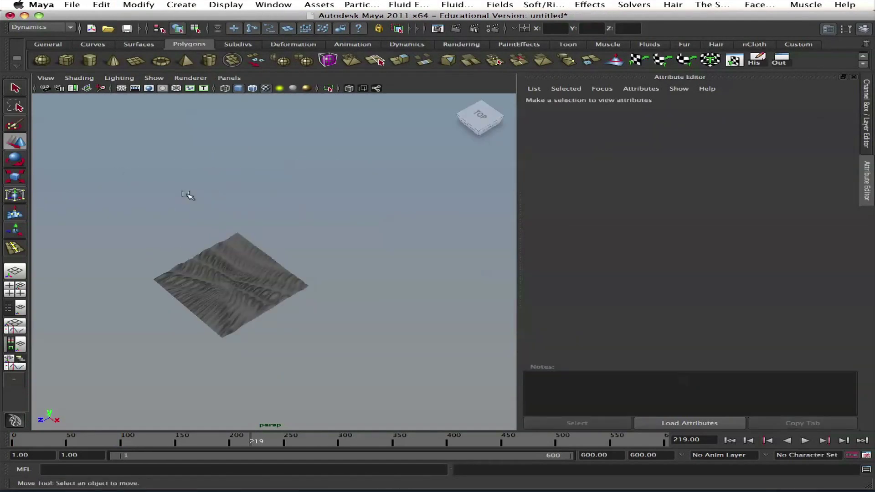
alt+right_drag(188, 195, 395, 303)
alt+drag(395, 303, 452, 189)
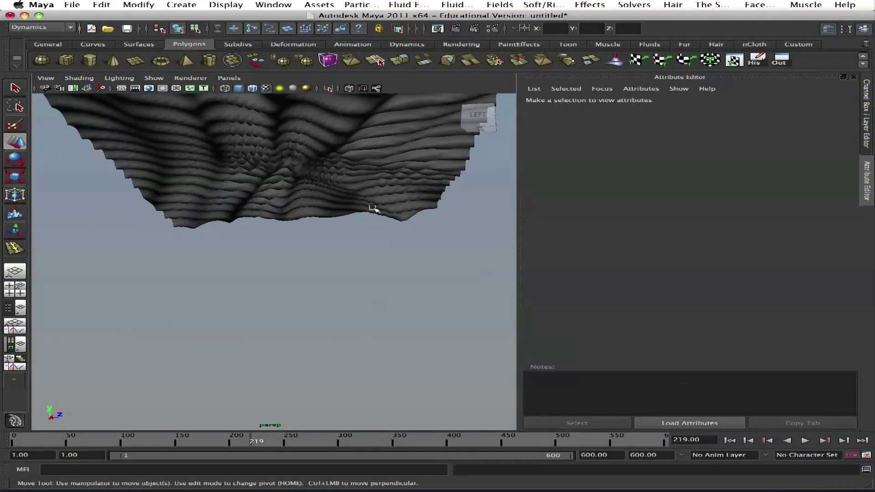
click(357, 182)
alt+drag(347, 219, 332, 177)
click(355, 179)
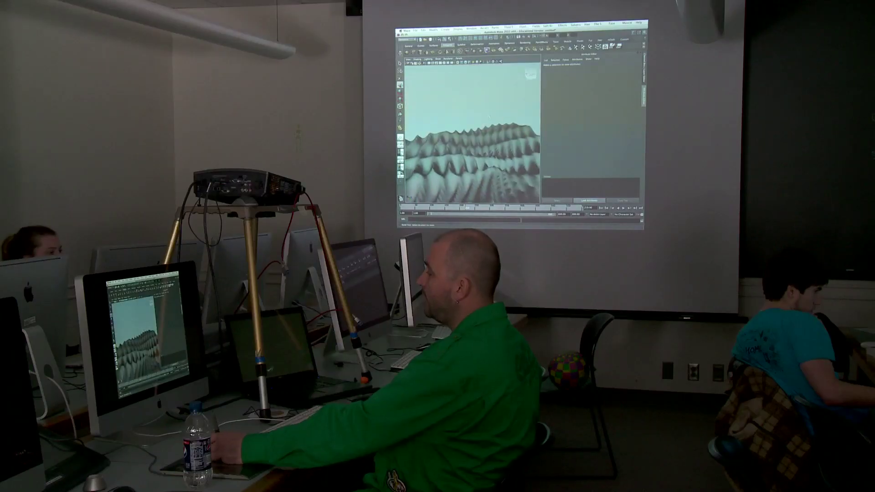
mouse_move(482, 107)
alt+mouse_down()
mouse_move(467, 101)
mouse_move(456, 124)
mouse_move(479, 116)
alt+mouse_up()
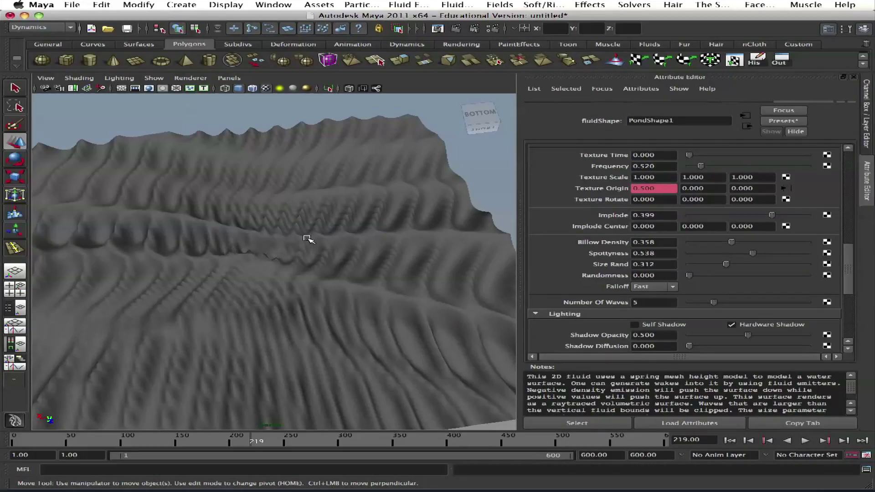
Step: Select polySurface1 in the viewport and delete it
click(307, 239)
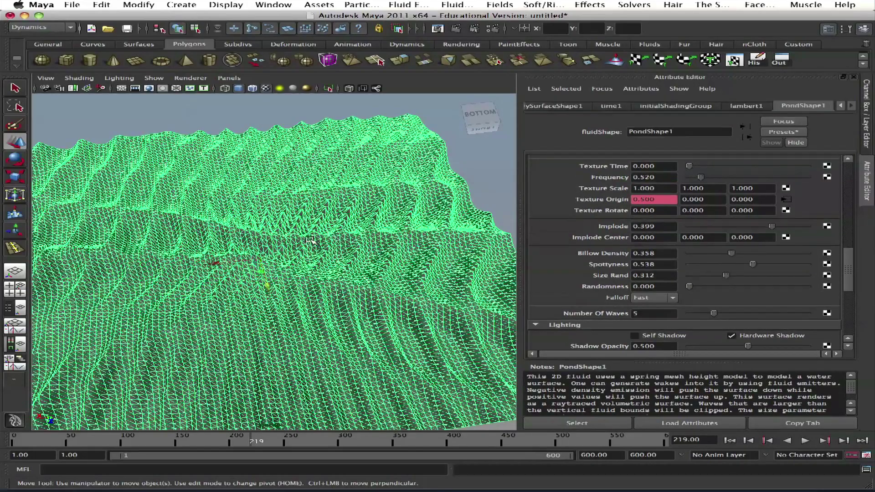
alt+drag(307, 239, 254, 131)
key(Delete)
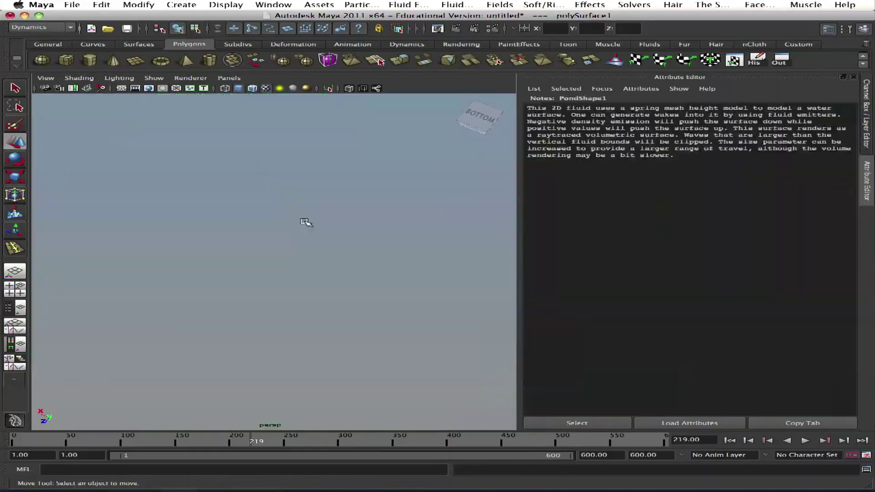